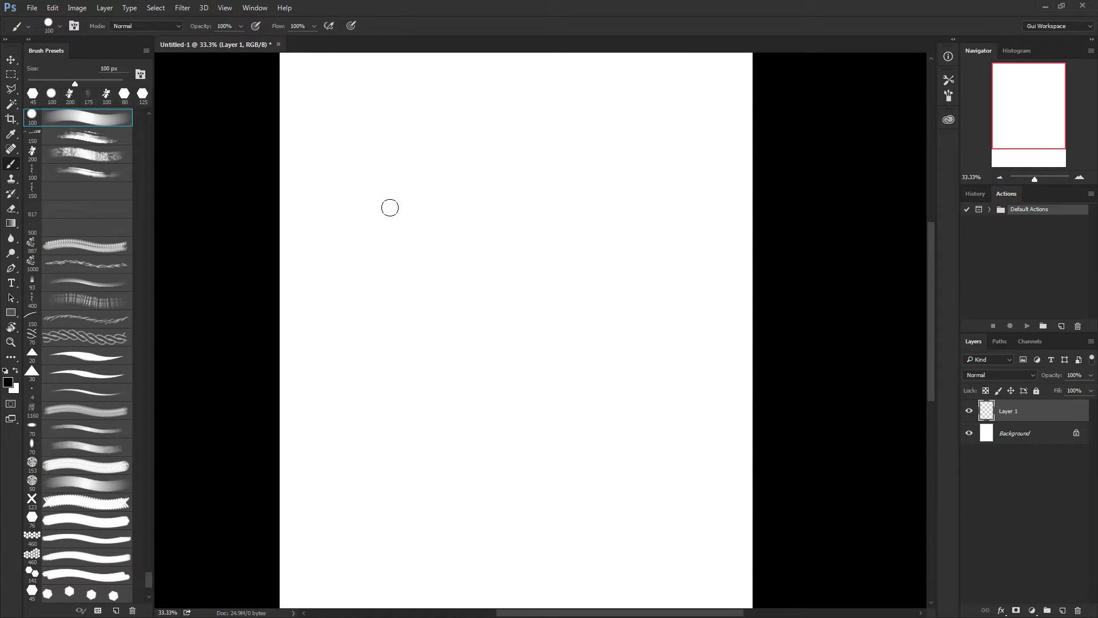
- Shrink the round brush to 70 px, then paint and undo a test stroke
key("bracketleft")
key("bracketleft")
key("bracketleft")
left_click_drag(331, 192, 335, 249)
key("ctrl+z")
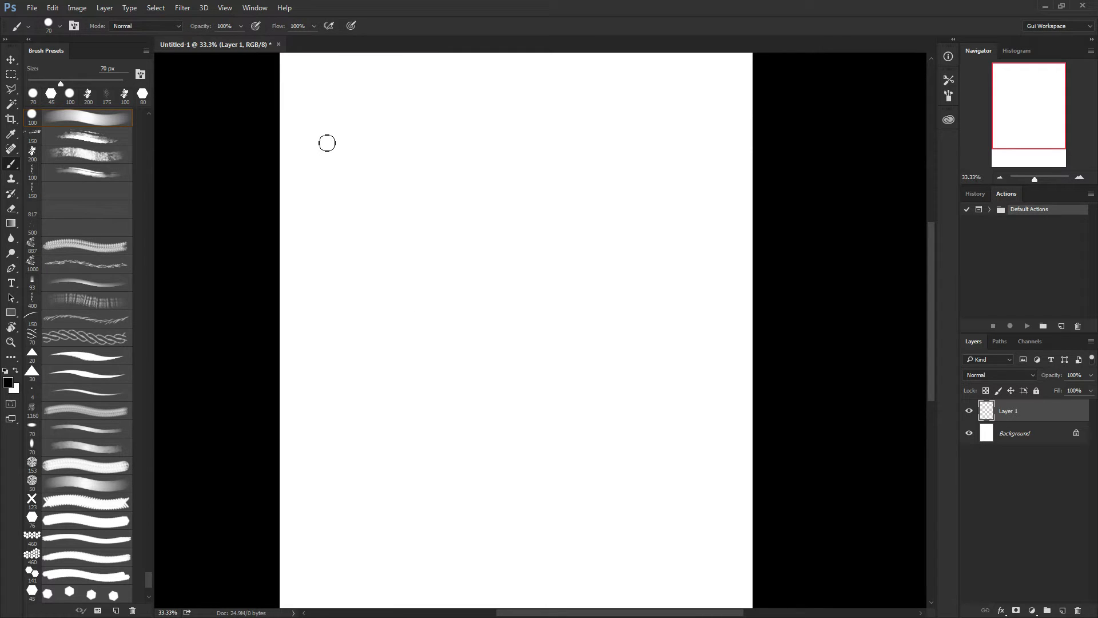
- Paint a rectangle outline, then grey vertical strokes to its right with the 100 px soft brush
mouse_move(321, 143)
left_mouse_down()
mouse_move(401, 145)
mouse_move(398, 250)
left_mouse_up()
mouse_move(323, 144)
left_mouse_down()
mouse_move(324, 252)
mouse_move(399, 248)
left_mouse_up()
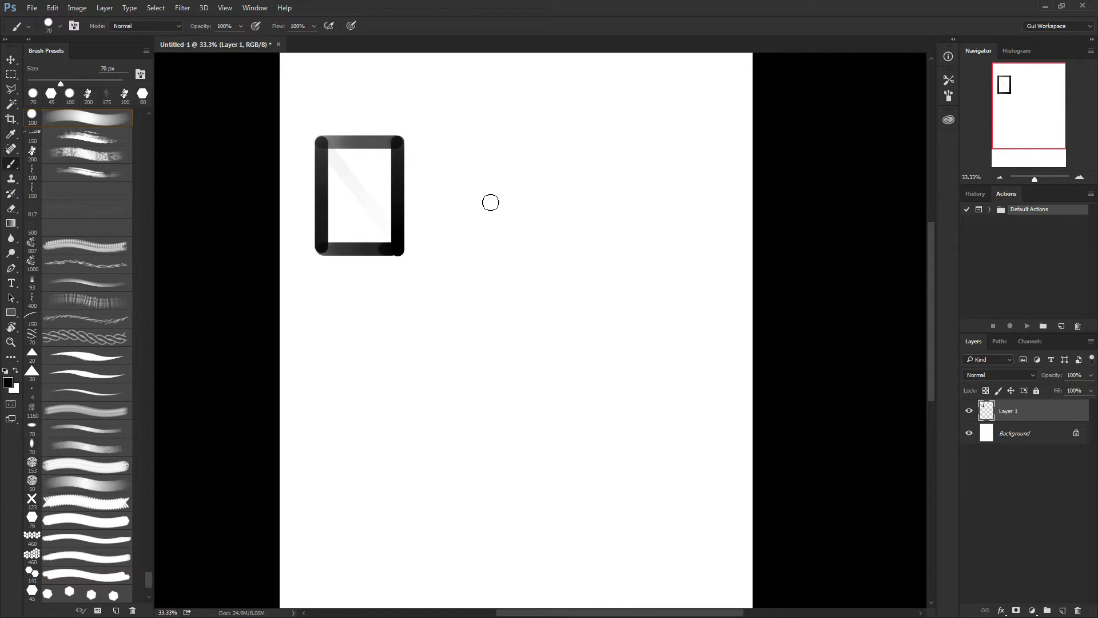
key("bracketright")
key("bracketright")
key("bracketright")
key("shift+F3")
mouse_move(463, 143)
left_mouse_down()
mouse_move(461, 285)
mouse_move(489, 234)
left_mouse_up()
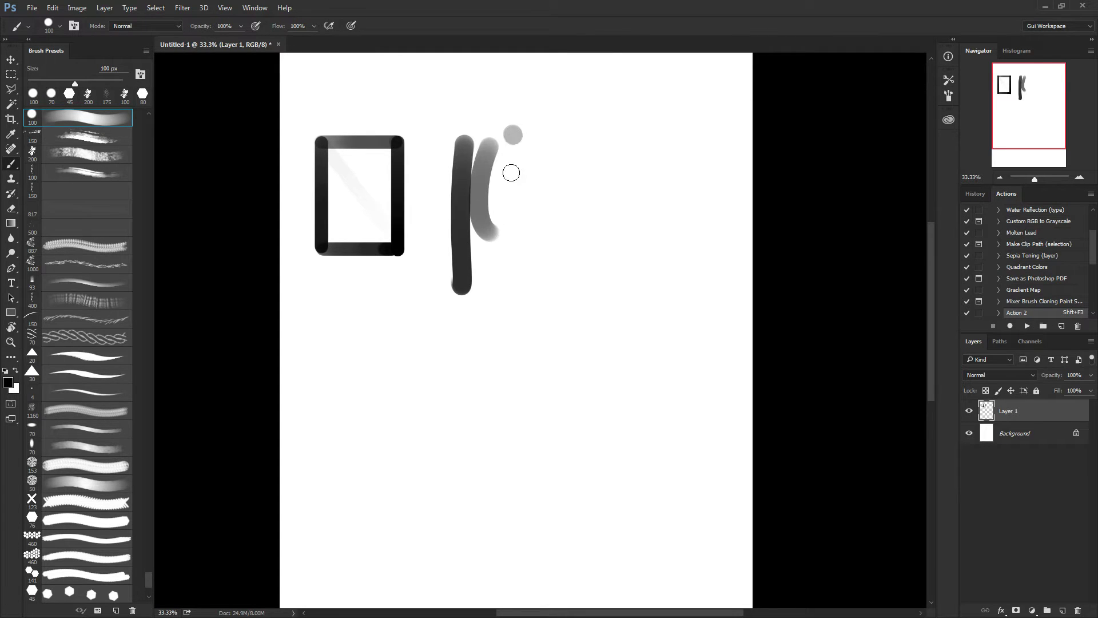
left_click_drag(513, 131, 515, 194)
mouse_move(529, 140)
left_mouse_down()
mouse_move(532, 229)
mouse_move(545, 179)
mouse_move(598, 117)
mouse_move(569, 220)
left_mouse_up()
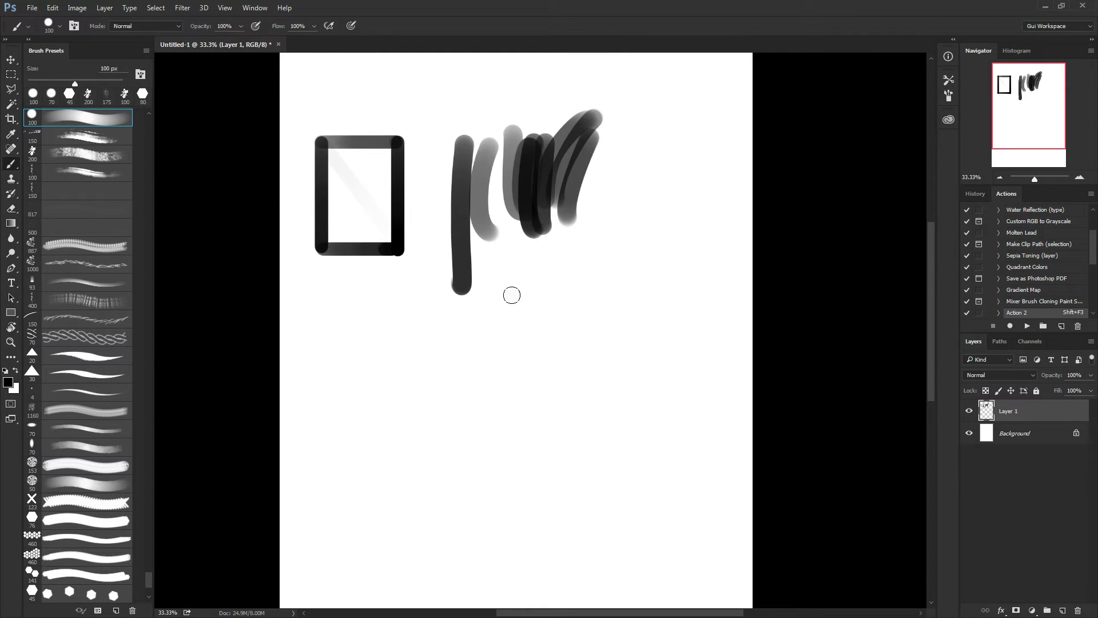
- Paint textured black strokes and a large loop with the 250 px textured brush
key("ctrl+F4")
left_click_drag(599, 183, 592, 341)
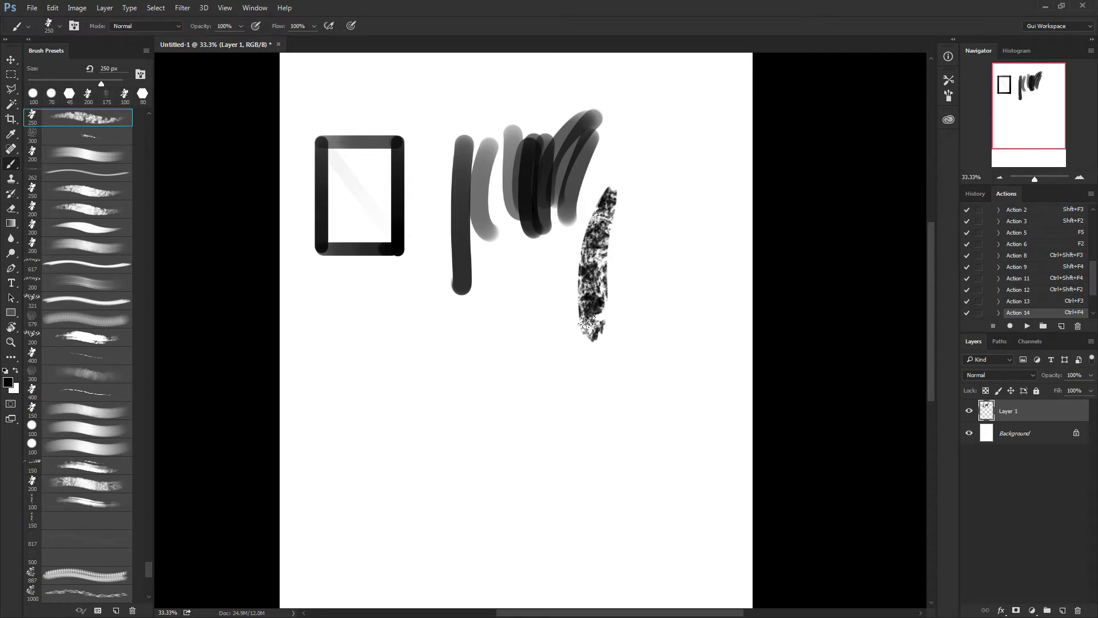
mouse_move(625, 166)
left_mouse_down()
mouse_move(640, 275)
mouse_move(558, 268)
left_mouse_up()
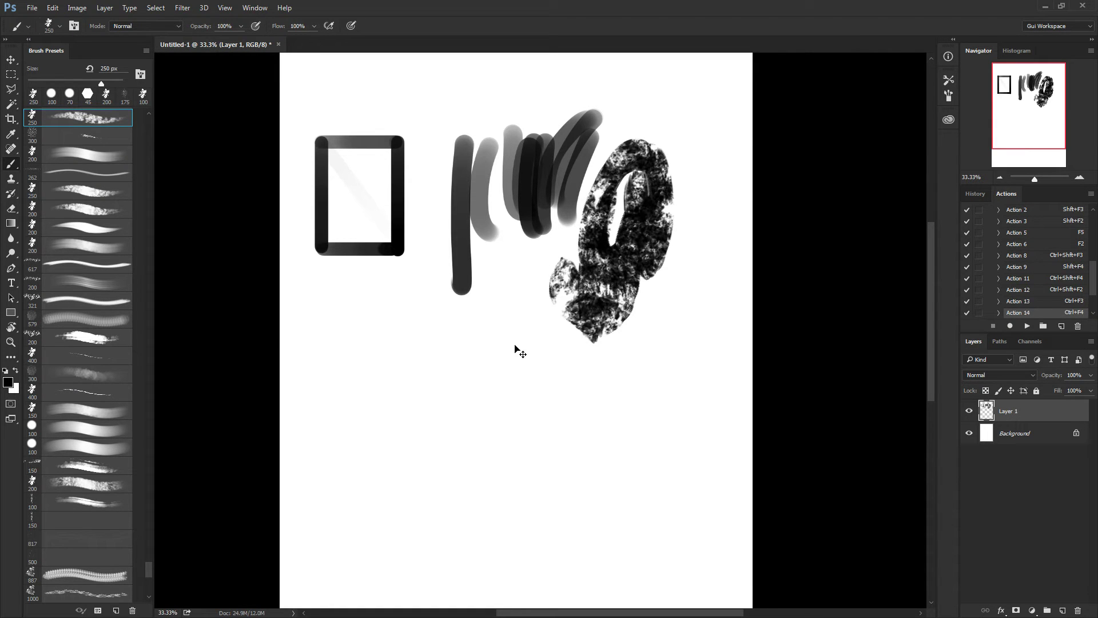
- With the 150 px dry brush, paint an oval, a '1' and a curved bottom stroke
key("ctrl+F2")
left_click_drag(526, 306, 485, 363)
mouse_move(493, 400)
left_mouse_down()
mouse_move(543, 332)
mouse_move(560, 299)
left_mouse_up()
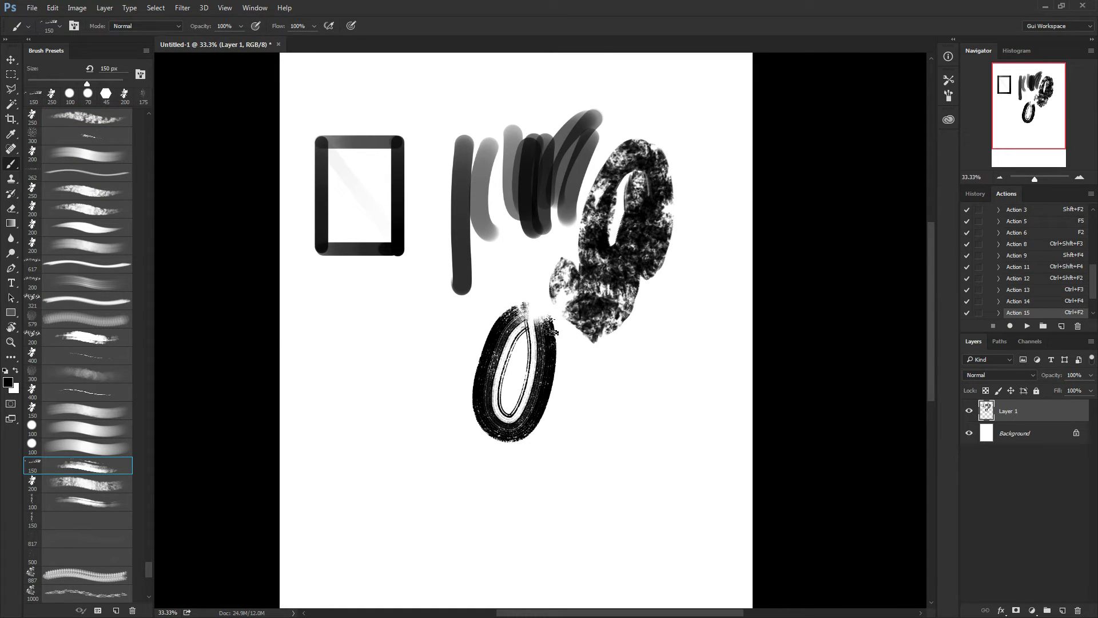
left_click_drag(441, 309, 447, 455)
left_click_drag(400, 309, 425, 482)
left_click_drag(341, 327, 426, 511)
left_click_drag(358, 438, 497, 506)
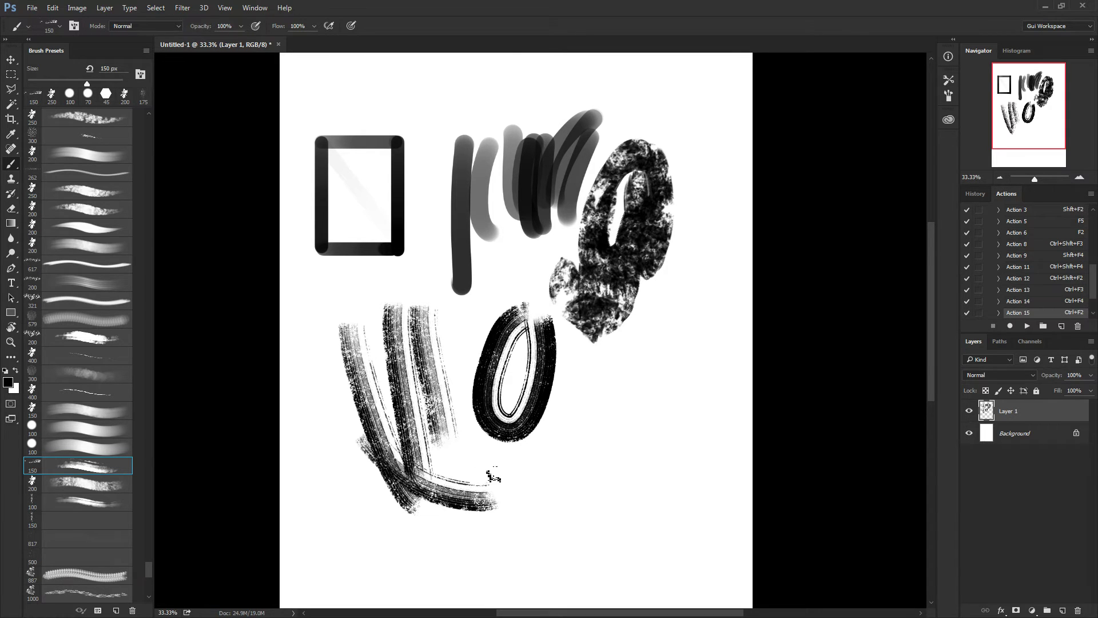
- Add diagonal and slanted dry-brush strokes and a looping curve at the lower right
left_click_drag(589, 372, 507, 489)
left_click_drag(624, 389, 539, 468)
mouse_move(658, 337)
left_mouse_down()
mouse_move(619, 452)
mouse_move(655, 441)
left_mouse_up()
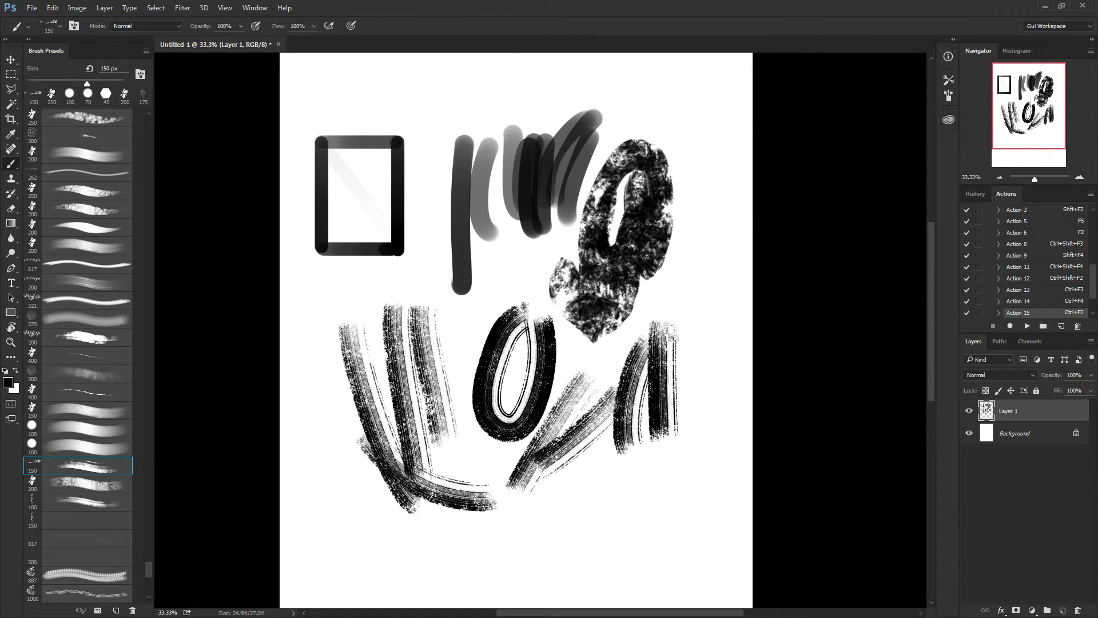
mouse_move(666, 286)
left_mouse_down()
mouse_move(579, 395)
mouse_move(648, 251)
mouse_move(663, 273)
mouse_move(572, 378)
left_mouse_up()
- Paint white strokes over the looping curve, textured first, then with the soft round brush
key("x")
mouse_move(669, 212)
left_mouse_down()
mouse_move(640, 282)
mouse_move(609, 183)
mouse_move(586, 280)
left_mouse_up()
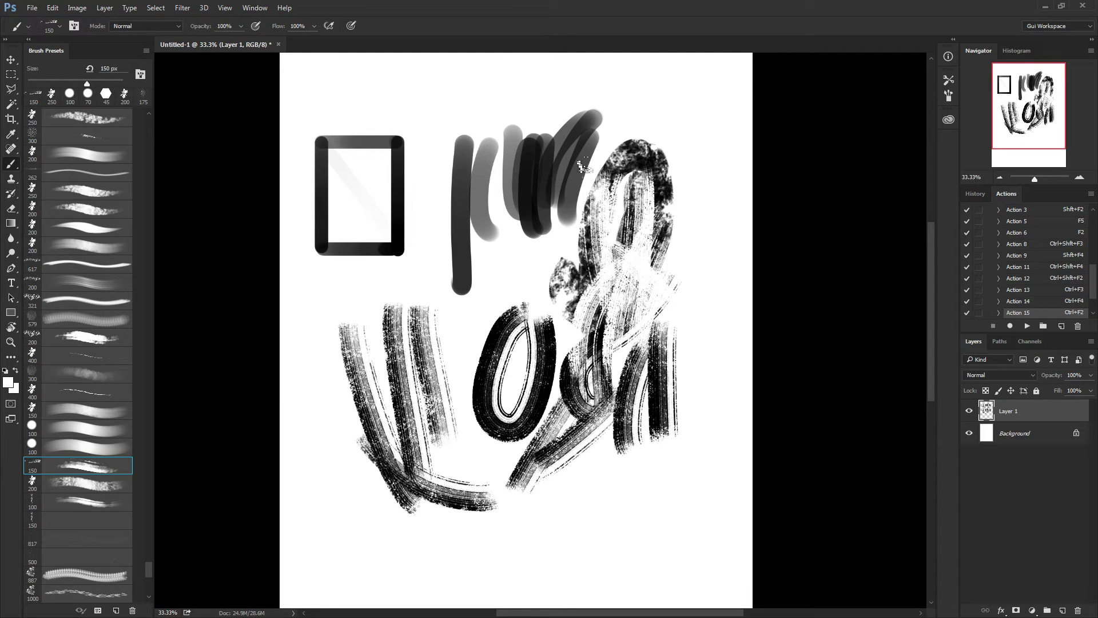
key("shift+F3")
mouse_move(640, 252)
left_mouse_down()
mouse_move(628, 176)
mouse_move(644, 269)
left_mouse_up()
left_click_drag(606, 223, 621, 143)
- Paint heavy black soft strokes over the upper strokes
key("x")
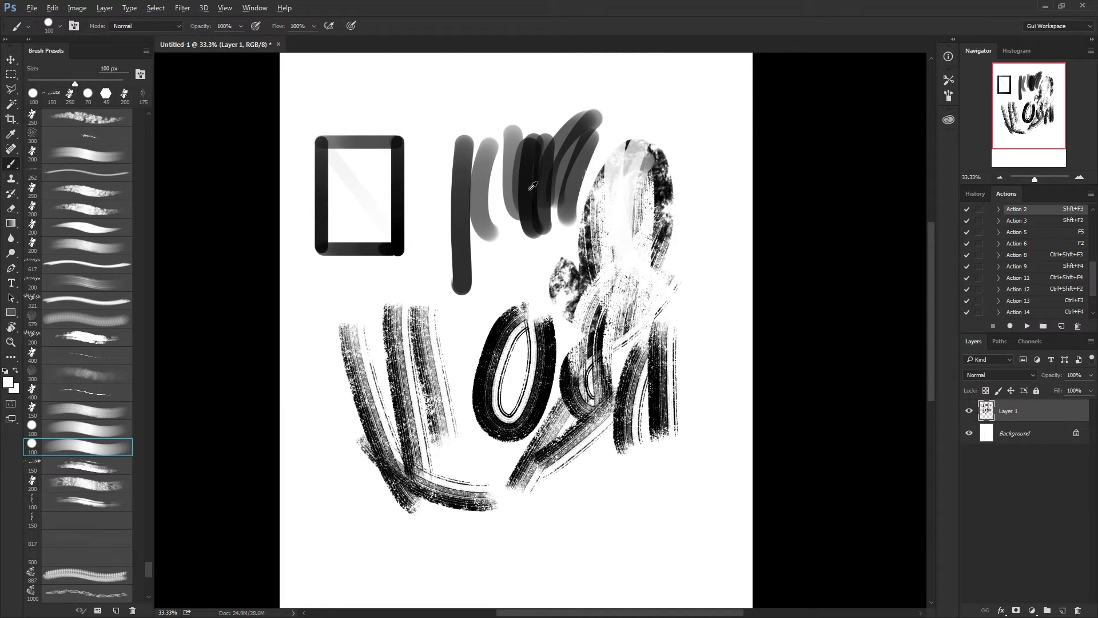
mouse_move(569, 260)
left_mouse_down()
mouse_move(581, 148)
mouse_move(598, 186)
mouse_move(629, 155)
mouse_move(643, 182)
mouse_move(634, 214)
mouse_move(629, 149)
mouse_move(588, 221)
mouse_move(554, 166)
mouse_move(562, 135)
mouse_move(644, 137)
mouse_move(549, 140)
mouse_move(533, 127)
mouse_move(458, 183)
mouse_move(497, 123)
mouse_move(458, 143)
mouse_move(458, 283)
left_mouse_up()
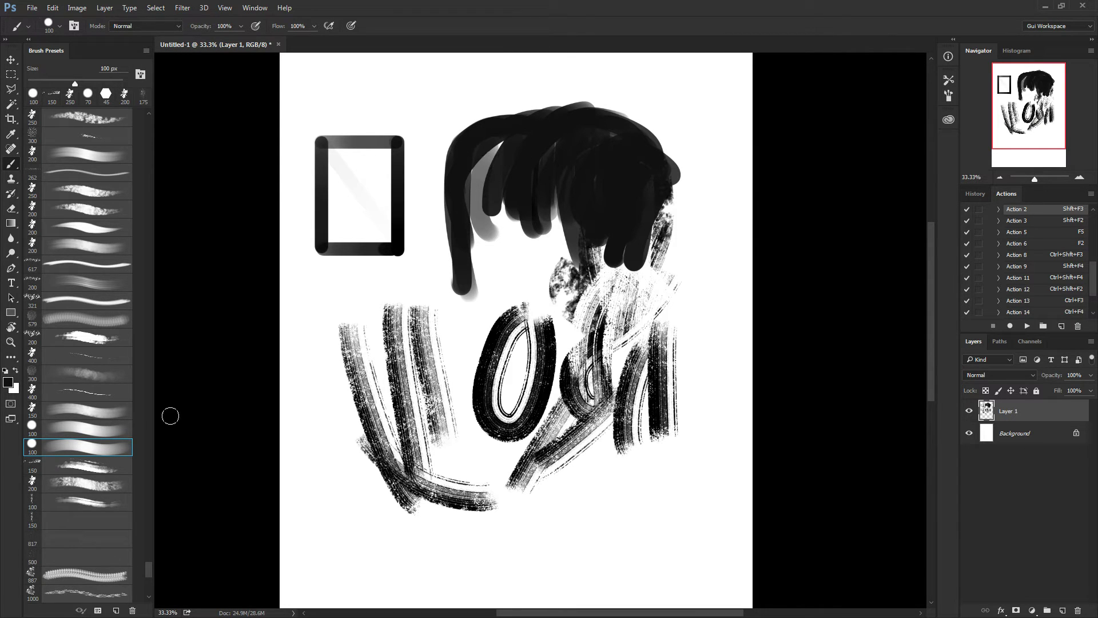
left_click_drag(149, 572, 151, 595)
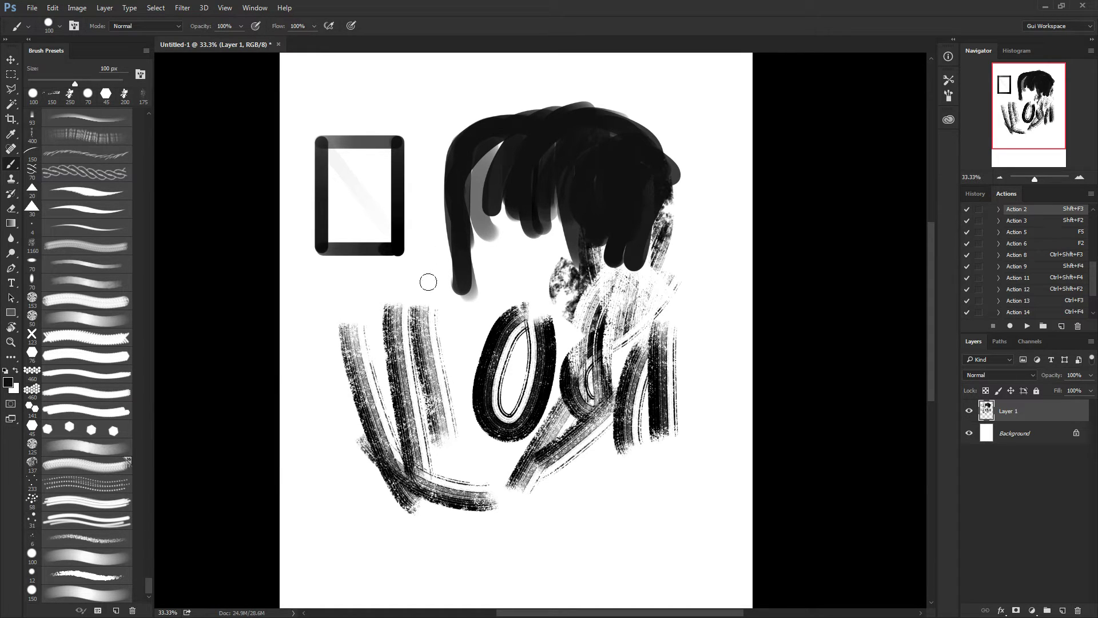
- Paint speckled 175 px textured strokes left of and above the rectangle, then collapse Default Actions
key("shift+comma")
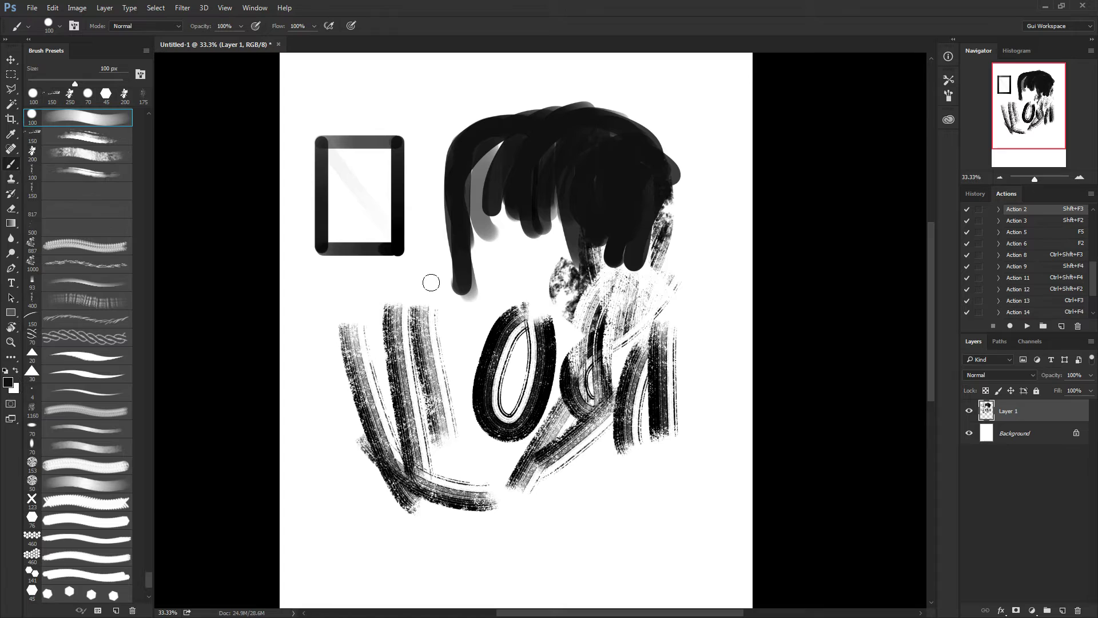
key("shift+period")
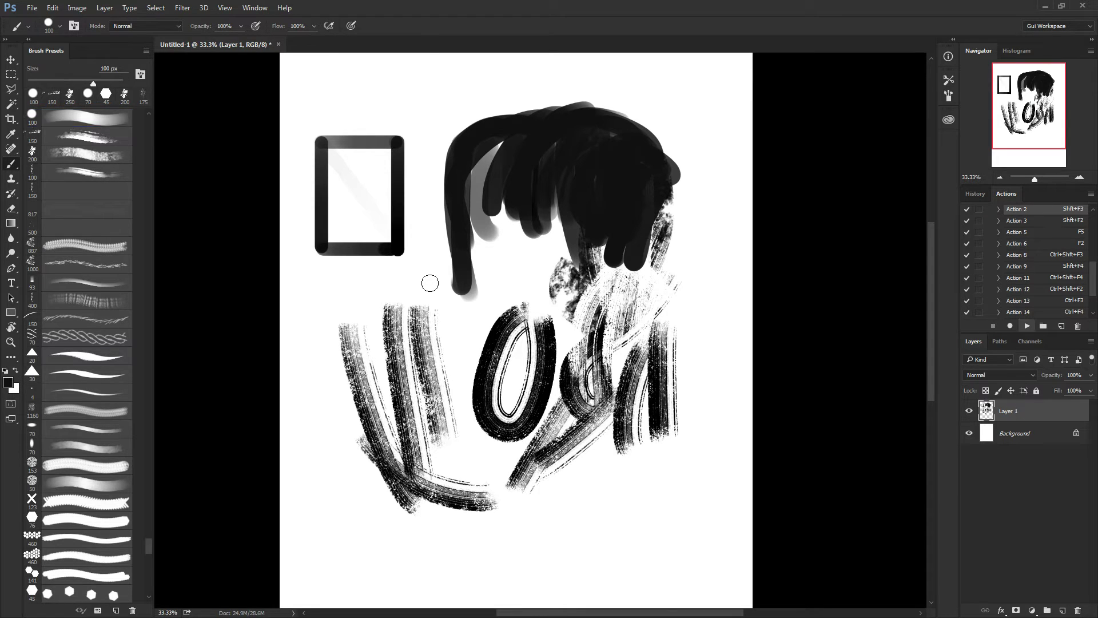
left_click_drag(422, 211, 413, 386)
left_click_drag(436, 231, 447, 386)
mouse_move(418, 166)
left_mouse_down()
mouse_move(466, 77)
mouse_move(451, 137)
mouse_move(409, 154)
mouse_move(501, 94)
mouse_move(549, 97)
left_mouse_up()
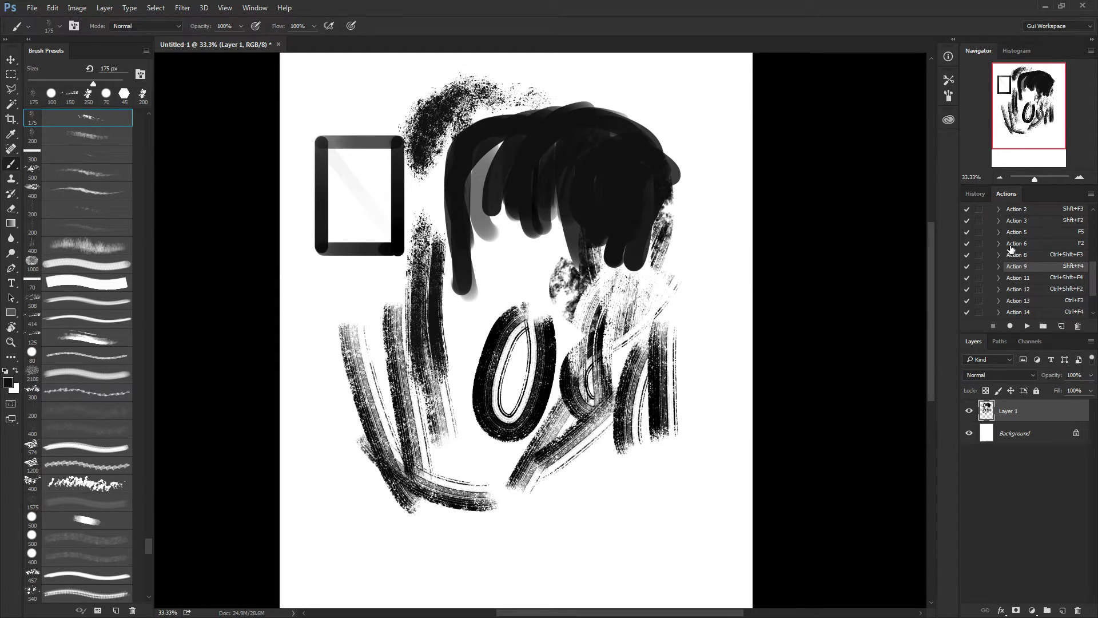
scroll(1091, 282, "up", 10)
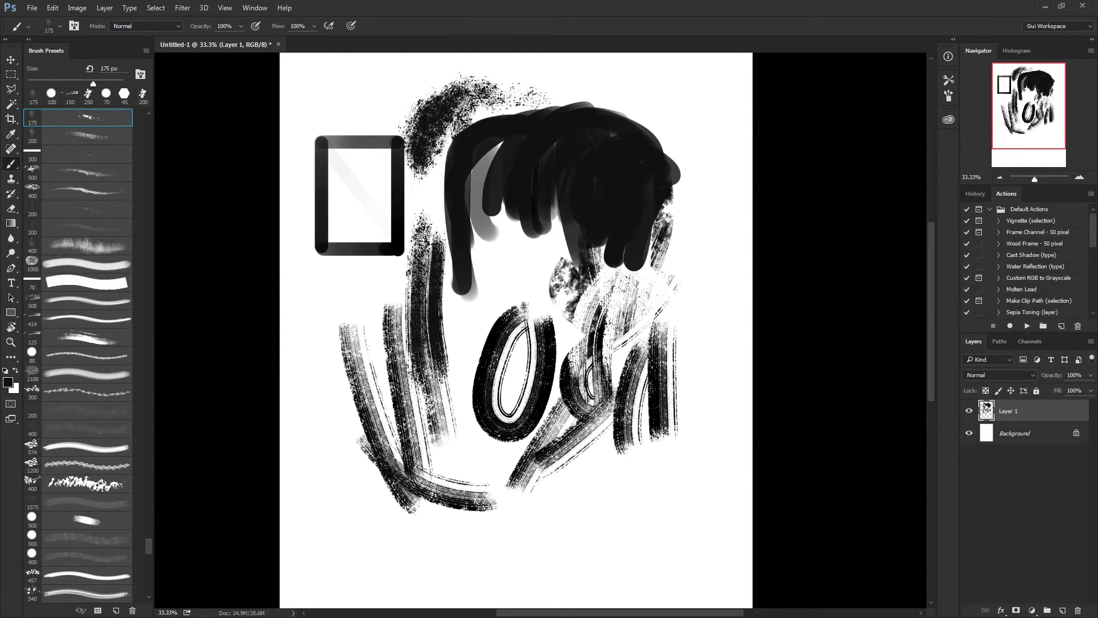
left_click(994, 210)
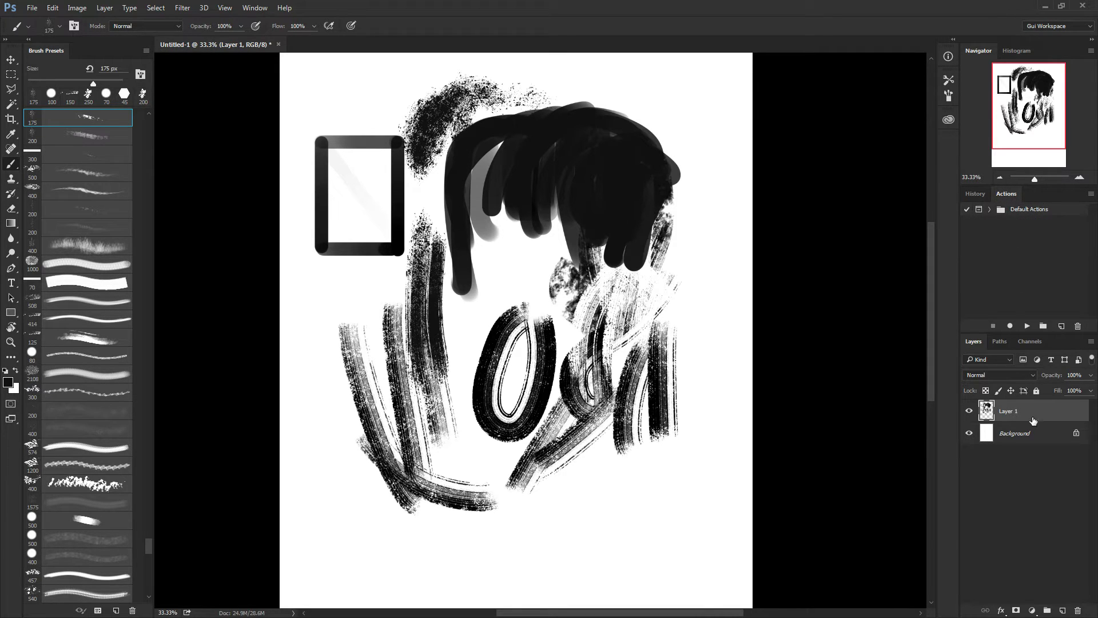
- Delete Layer 1 to clear the painting and re-show the Actions panel
left_click_drag(1032, 421, 1077, 610)
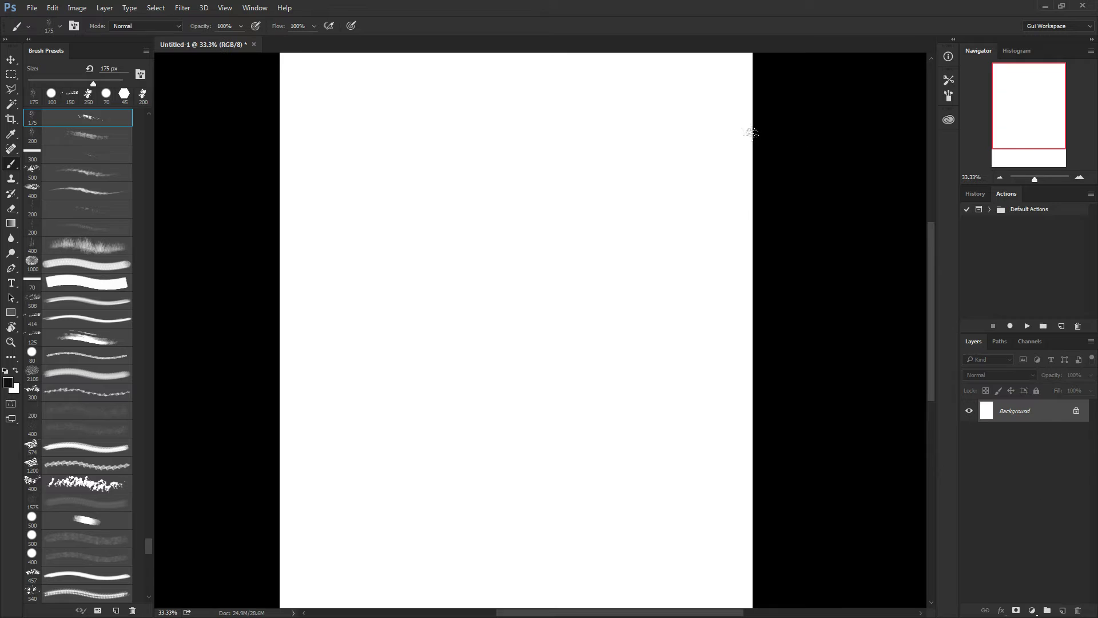
left_click(252, 10)
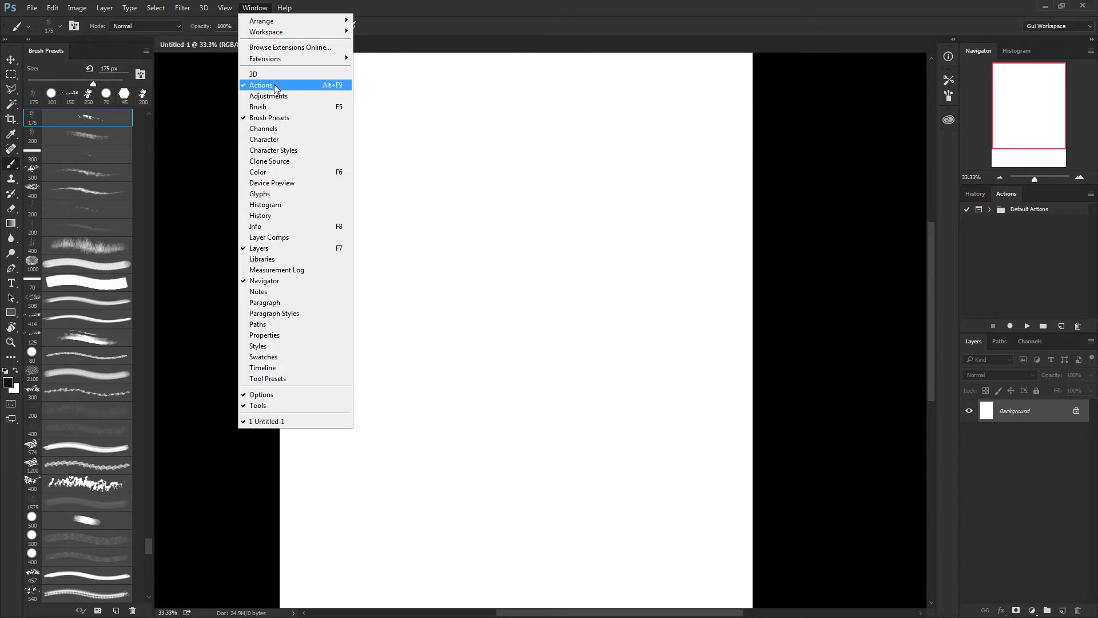
left_click(252, 89)
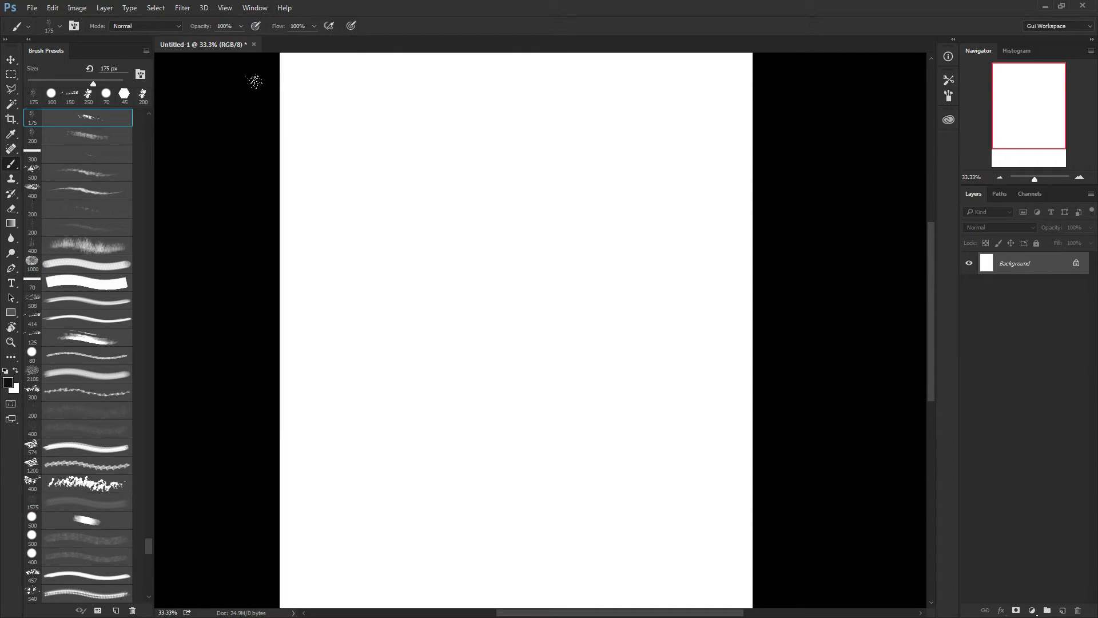
left_click(252, 8)
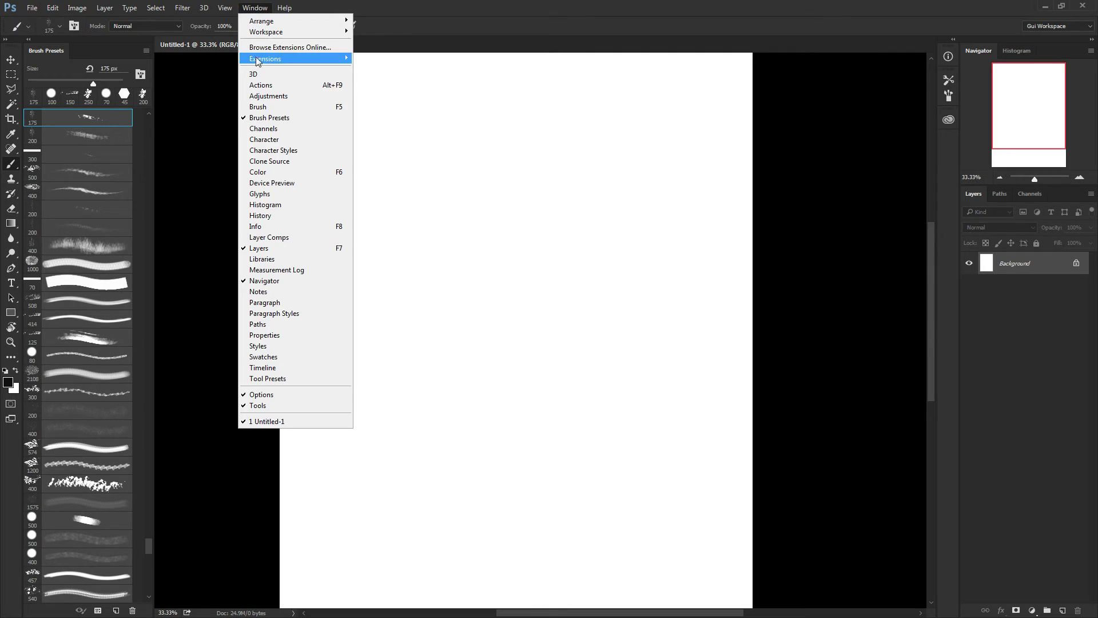
left_click(268, 85)
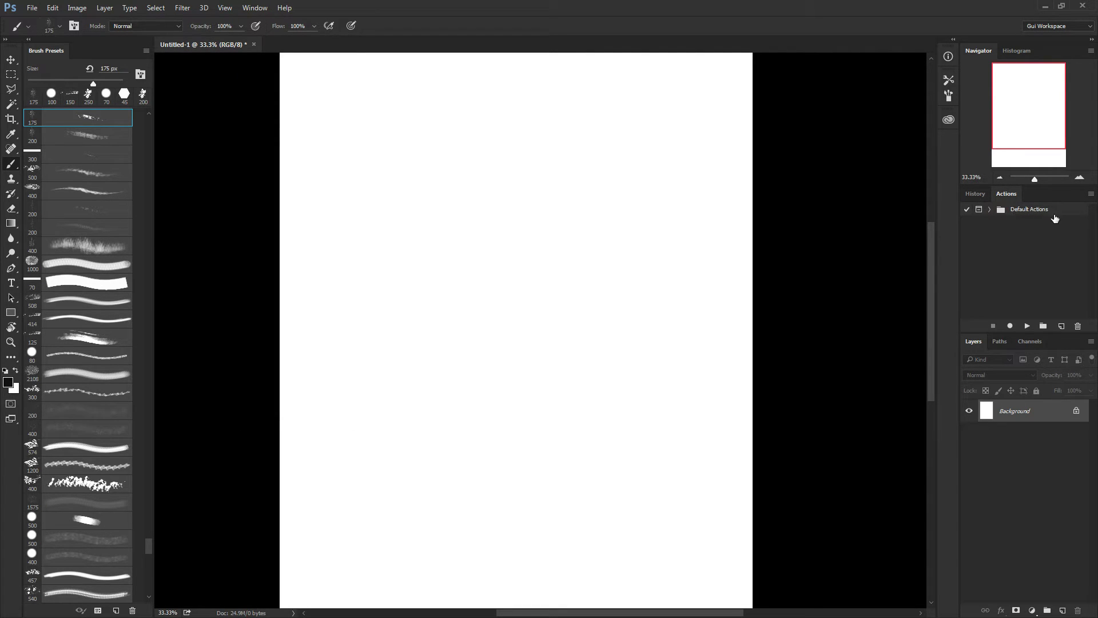
left_click(989, 210)
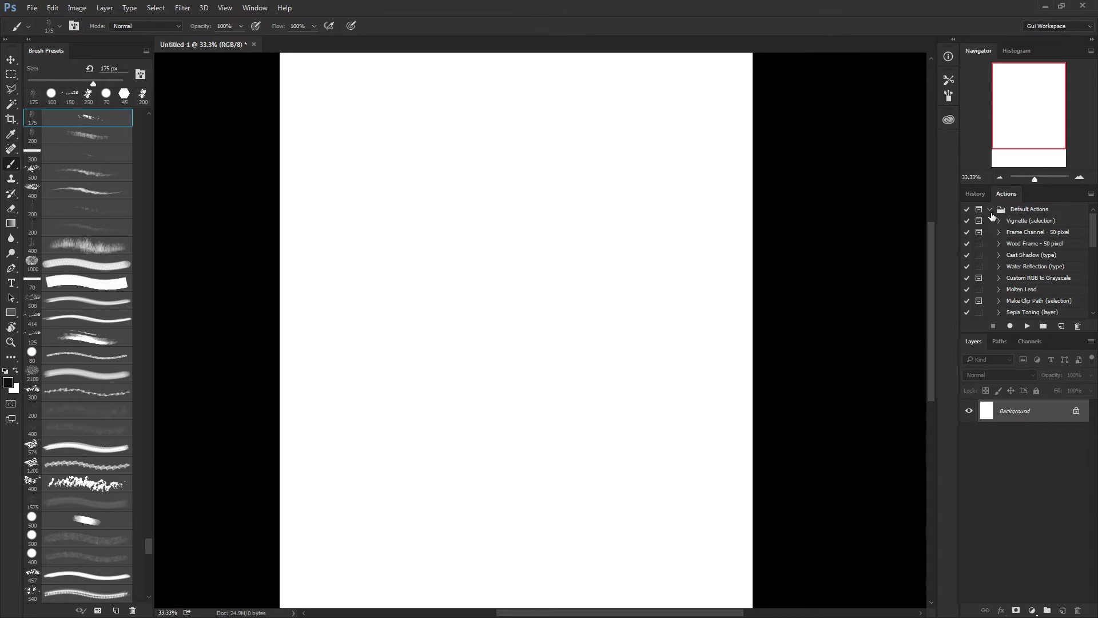
left_click(990, 210)
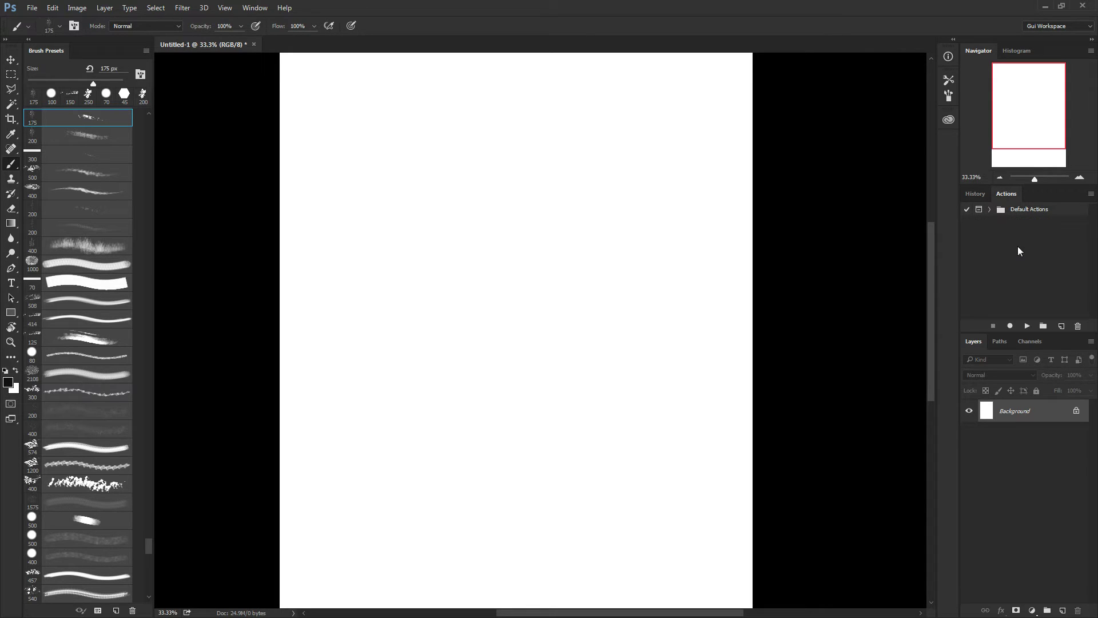
- Create a new action set named 'test actions'
left_click(1042, 325)
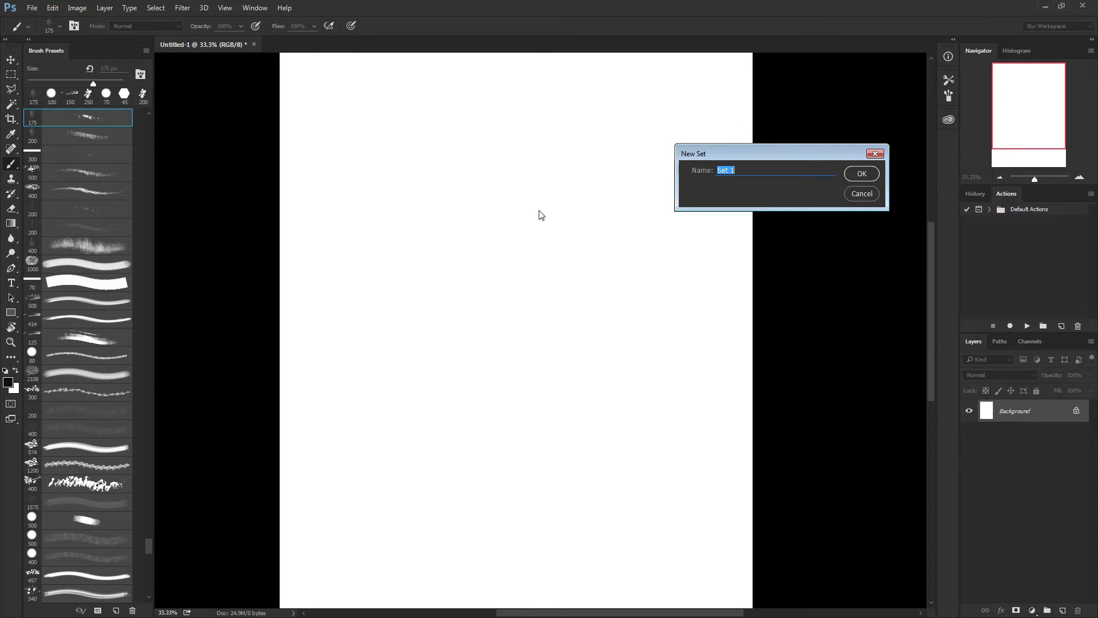
type("tes")
left_click(860, 174)
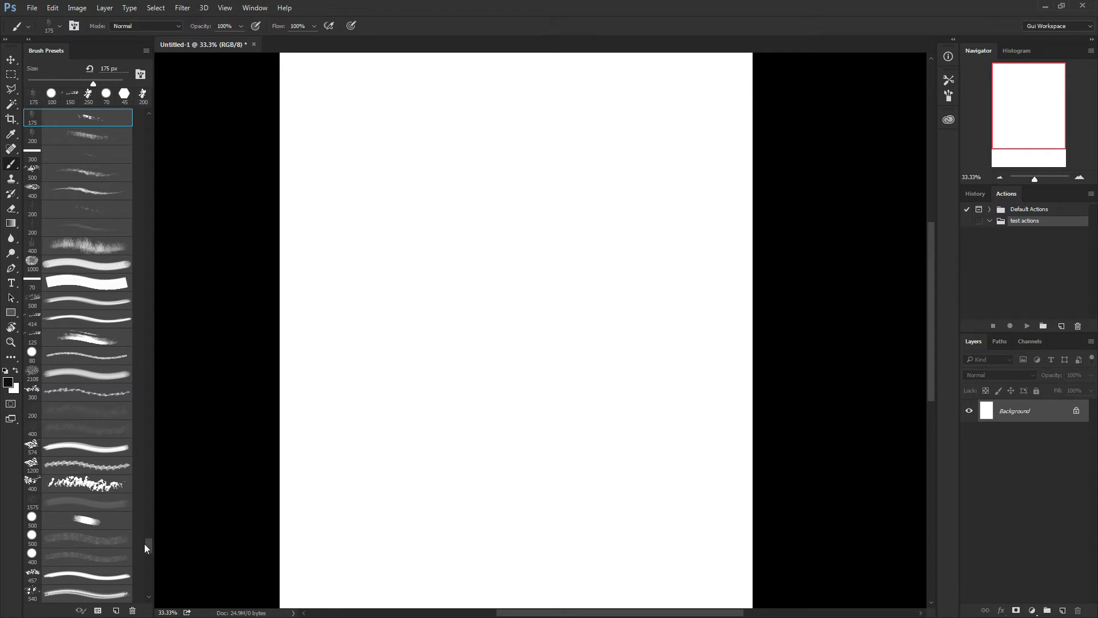
- Pick the 45 px hexagon preset, test it on a new Layer 1, and enlarge it to 90 px
mouse_move(146, 549)
left_mouse_down()
mouse_move(151, 588)
mouse_move(151, 576)
left_mouse_up()
scroll(149, 578, "down", 5)
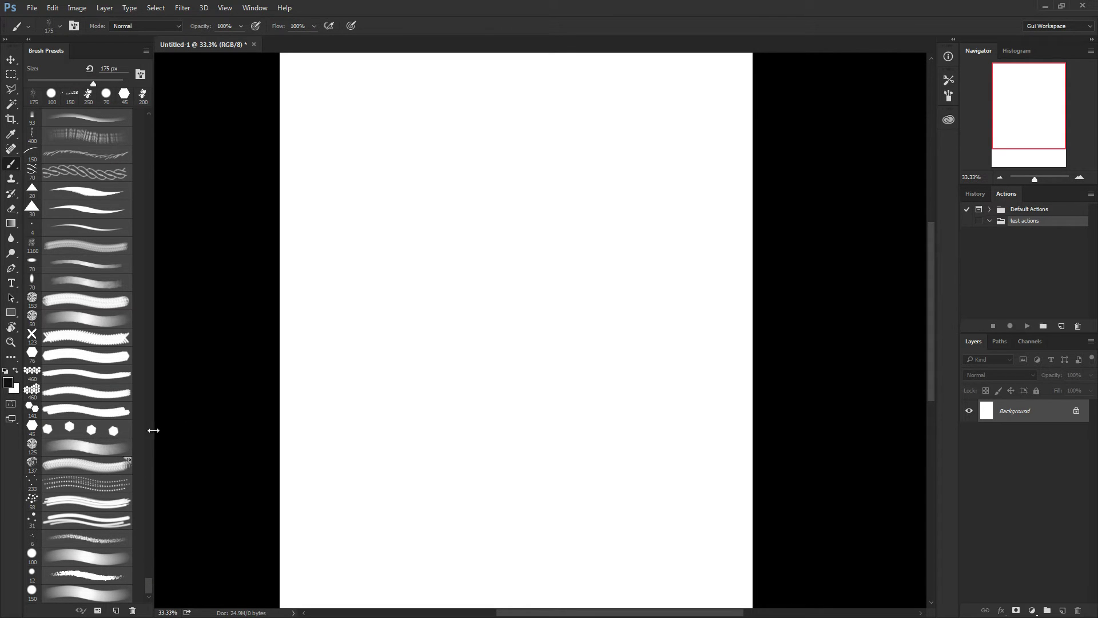
left_click(101, 436)
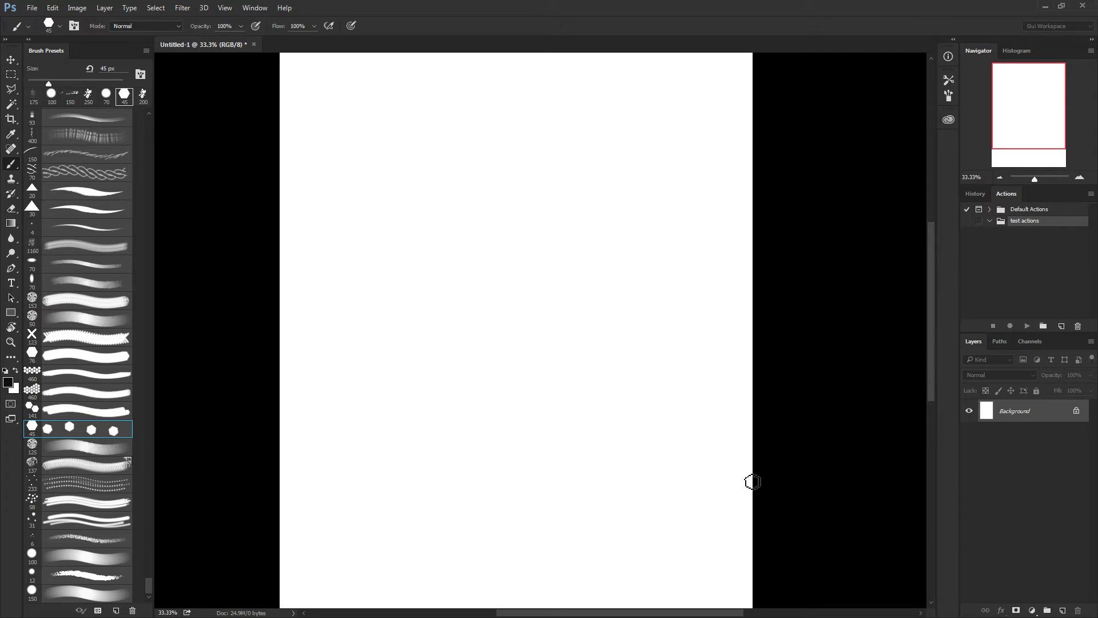
left_click(1062, 610)
mouse_move(509, 342)
left_mouse_down()
mouse_move(537, 321)
mouse_move(571, 380)
mouse_move(586, 323)
mouse_move(490, 289)
mouse_move(524, 284)
left_mouse_up()
key("ctrl+z")
key("bracketright")
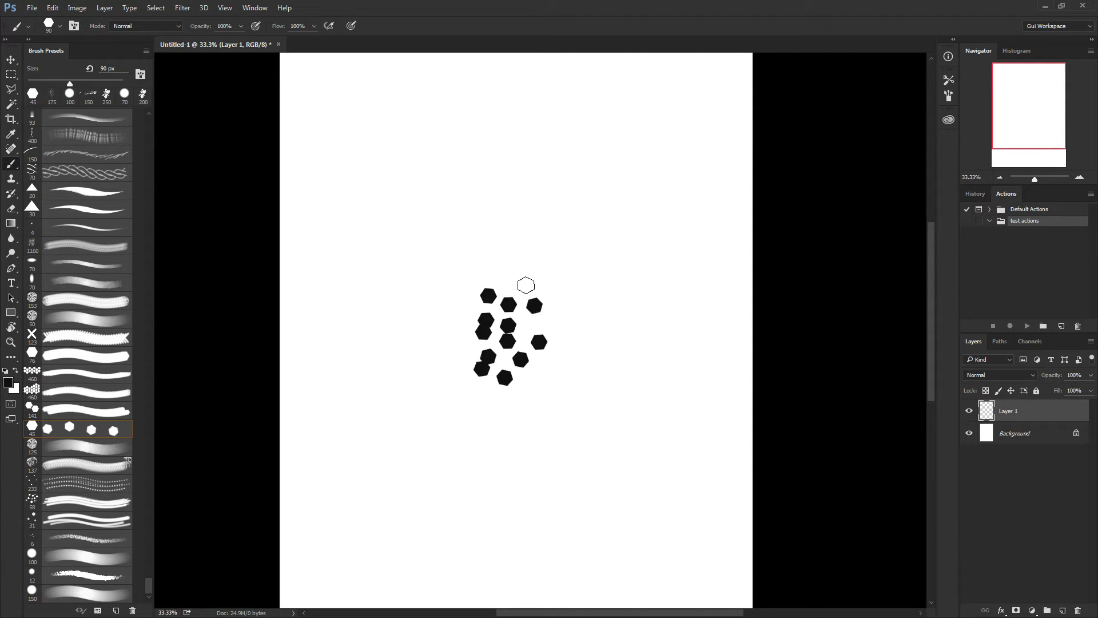
key("ctrl+z")
key("bracketright")
key("bracketright")
key("bracketright")
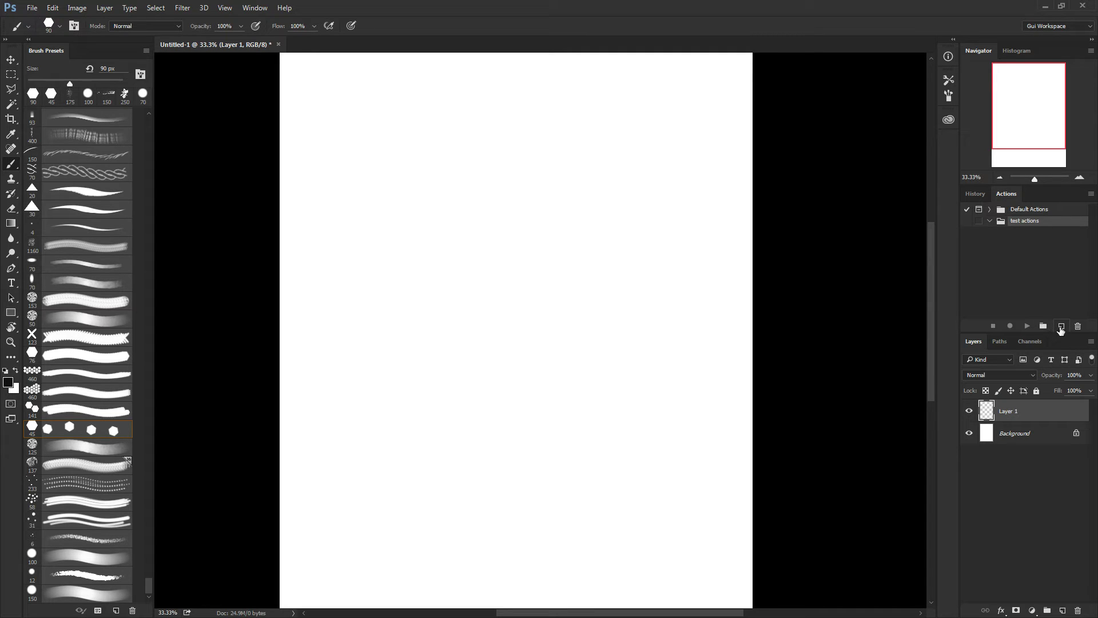
- Start a new action and name it 'hex brush select' in the New Action dialog
left_click(1061, 327)
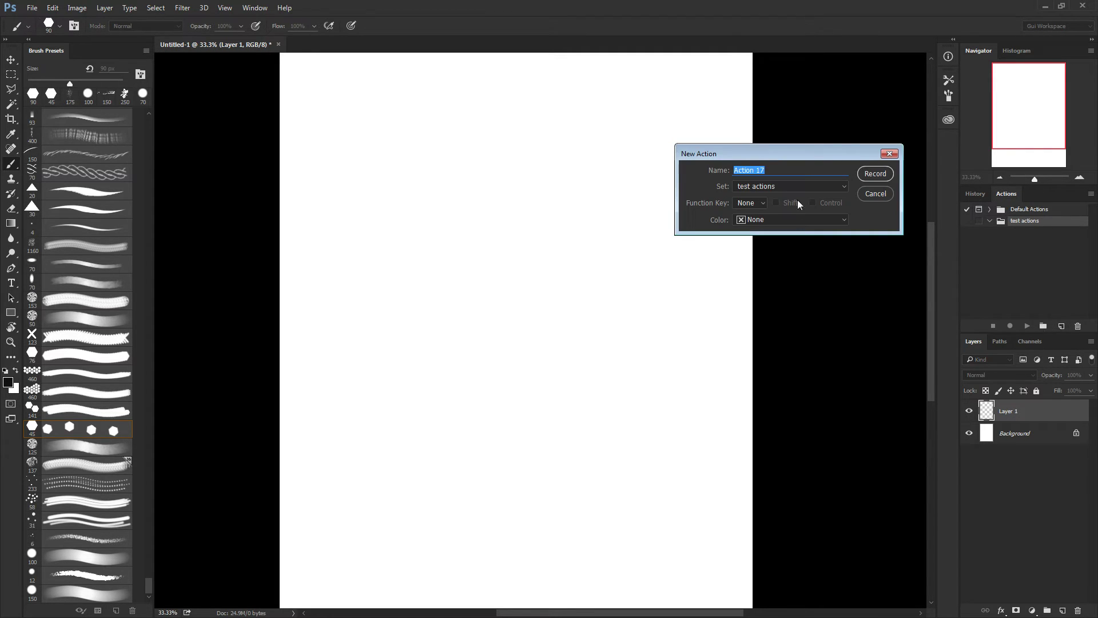
left_click_drag(809, 150, 635, 165)
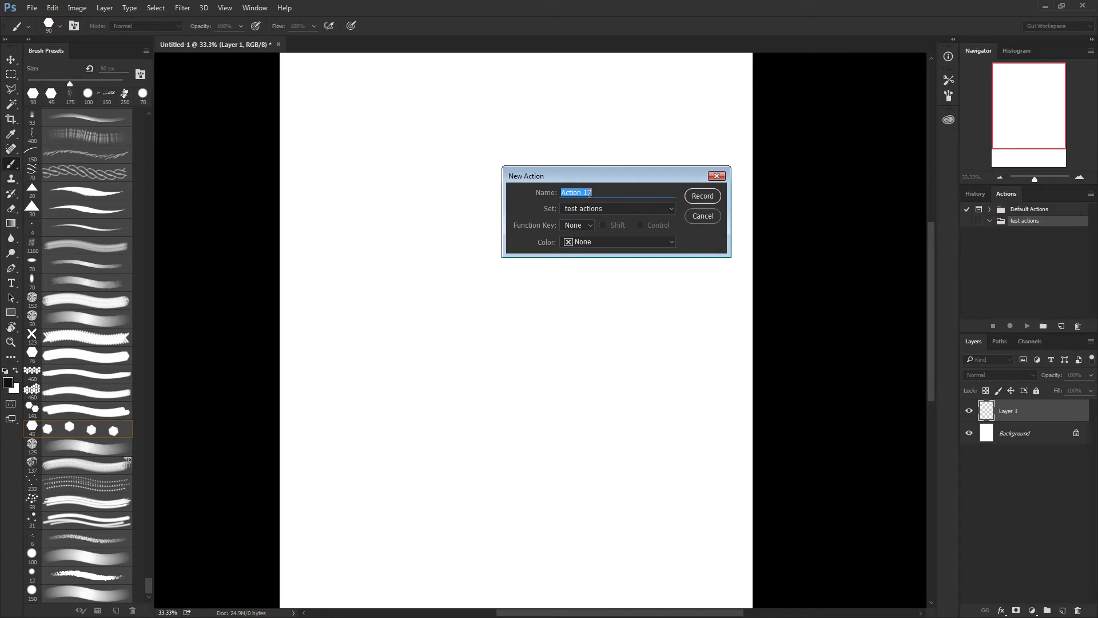
left_click_drag(598, 180, 588, 179)
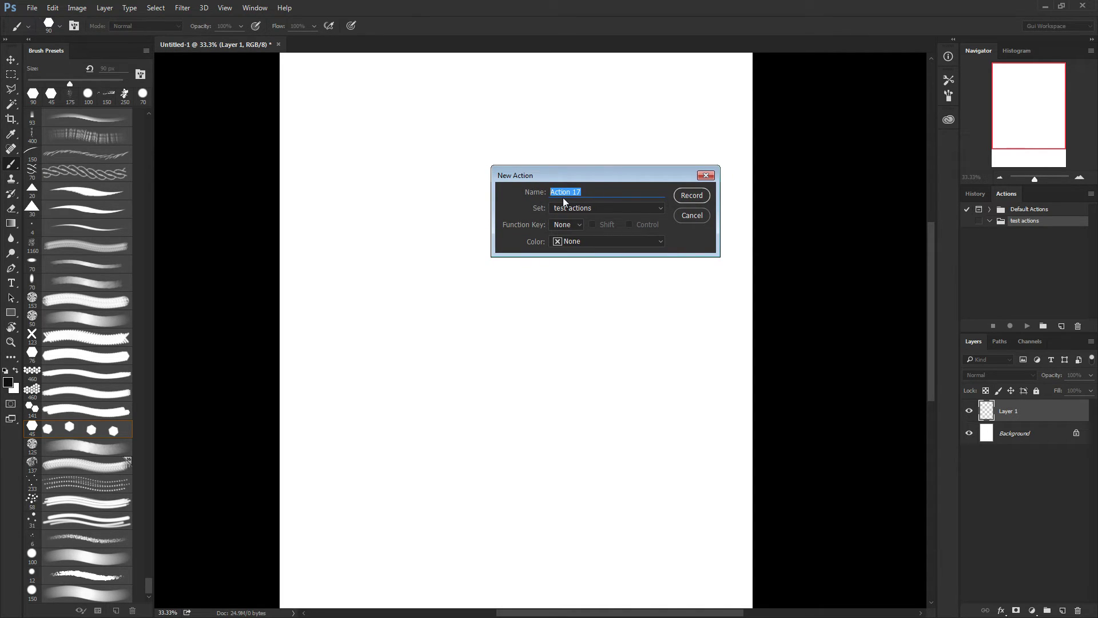
type("hex brush select")
- Keep 'test actions' as the new action's set, leaving the function key unchanged
left_click(617, 208)
left_click(598, 216)
left_click(599, 207)
left_click(588, 221)
left_click(574, 228)
left_click(578, 227)
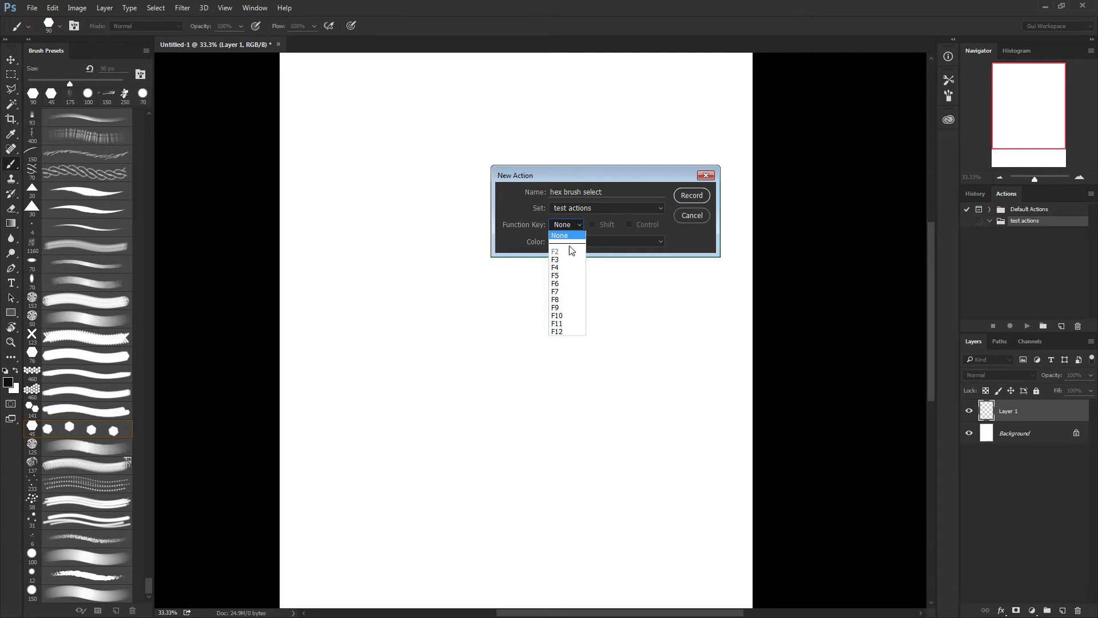
left_click(578, 228)
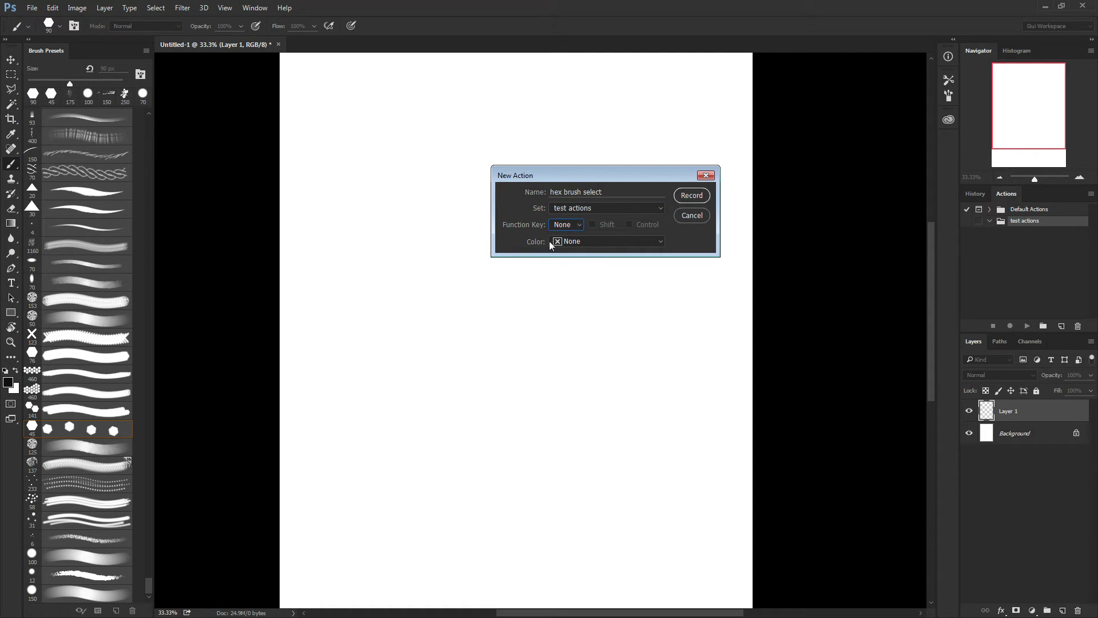
left_click_drag(599, 176, 534, 180)
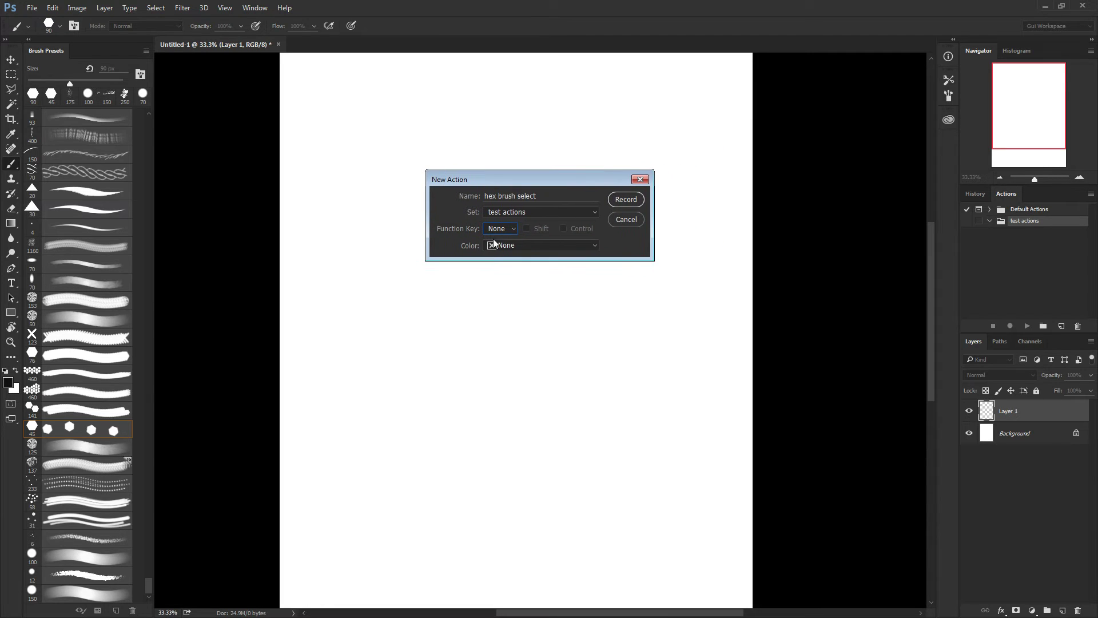
left_click(511, 231)
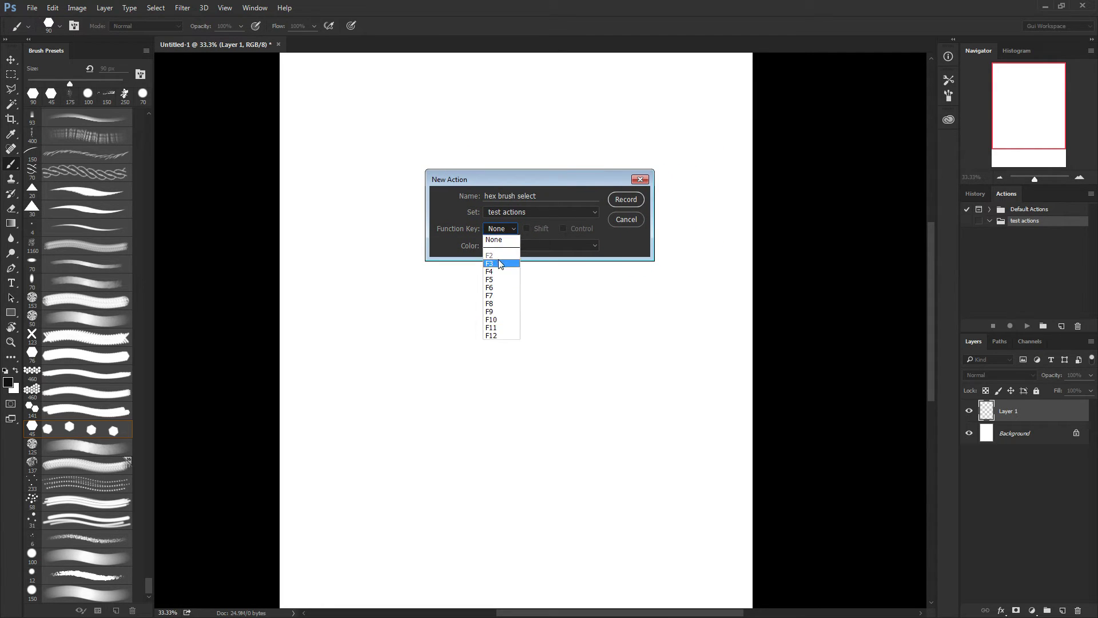
left_click(536, 230)
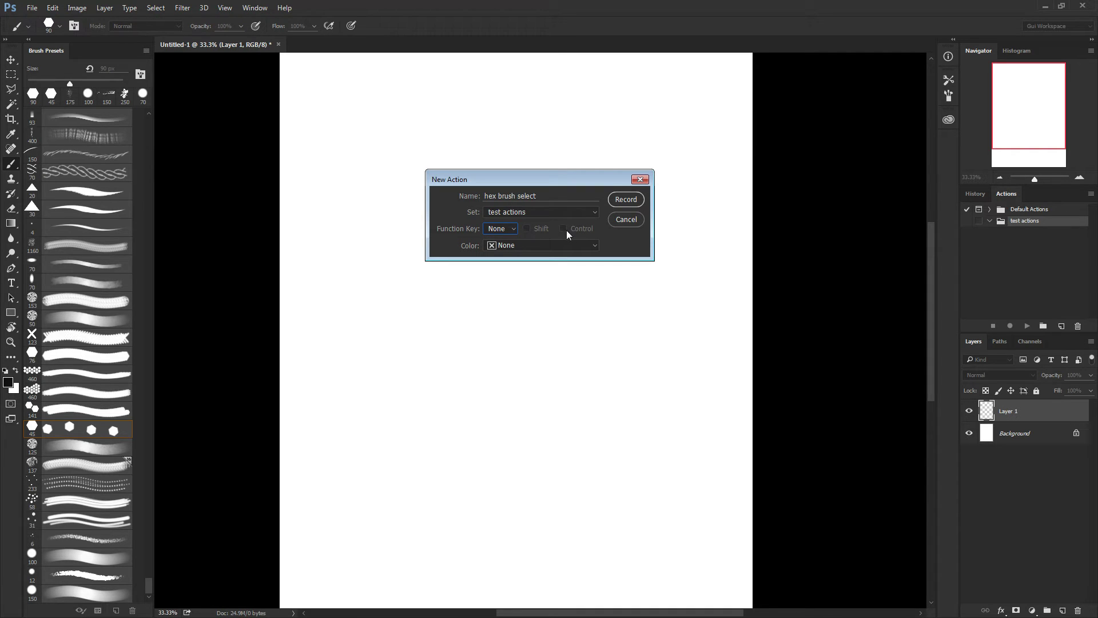
left_click_drag(552, 179, 578, 202)
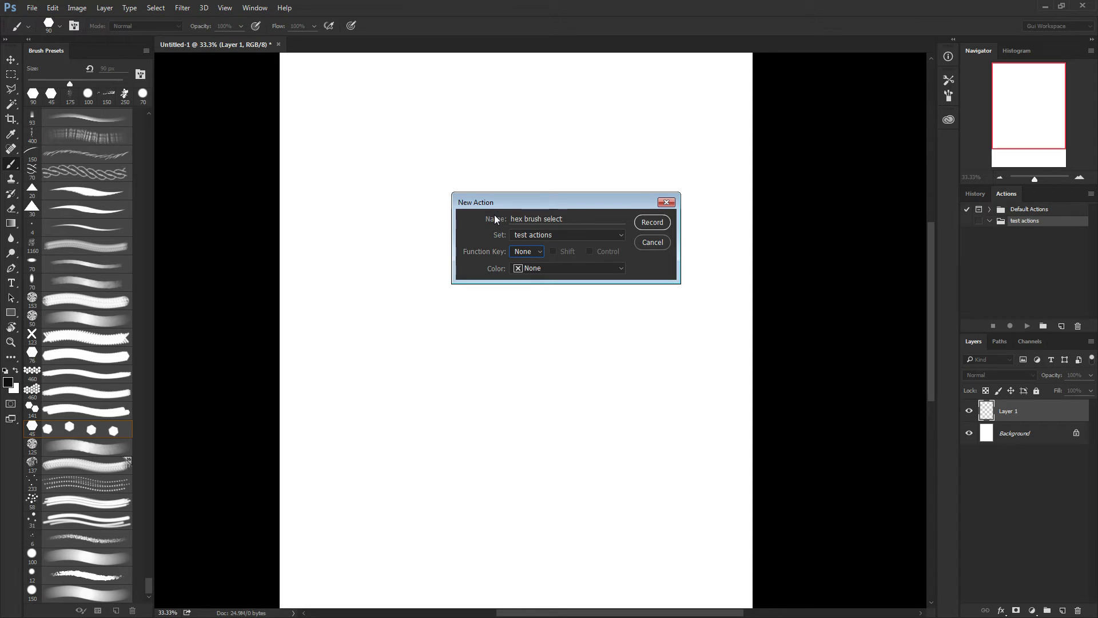
- Assign F3 as the action's function key
left_click(538, 253)
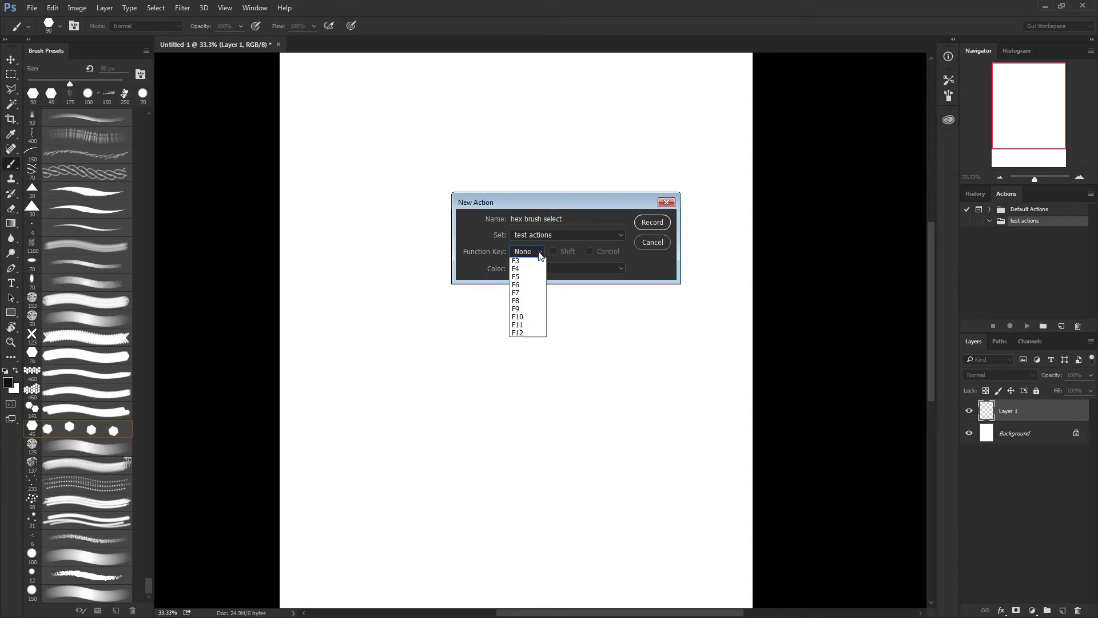
left_click(538, 253)
left_click(537, 252)
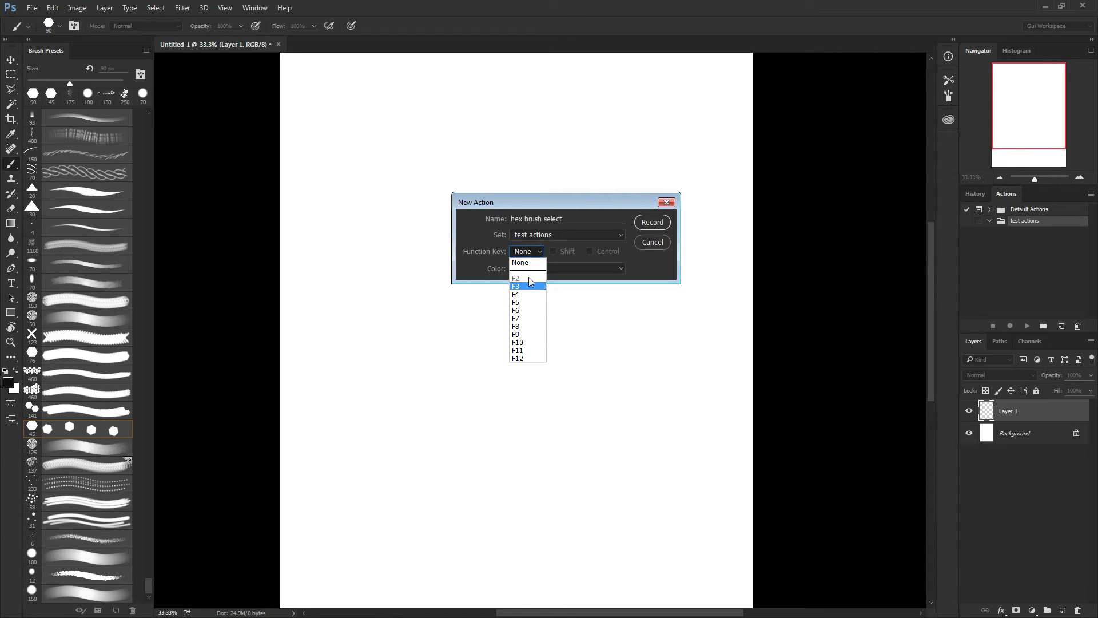
left_click(554, 260)
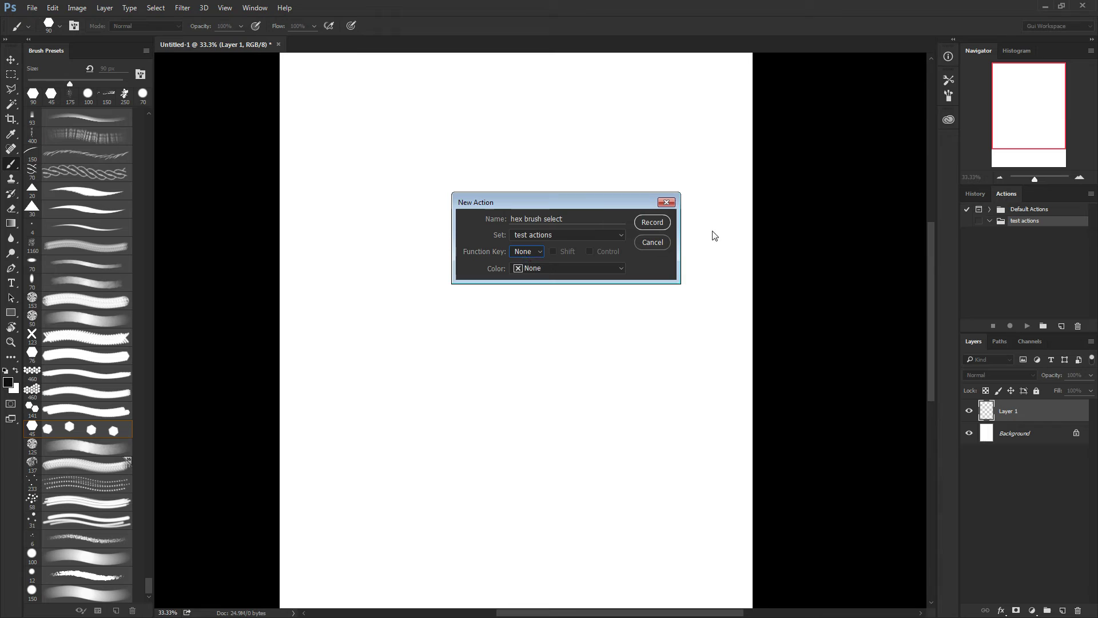
left_click_drag(586, 203, 577, 202)
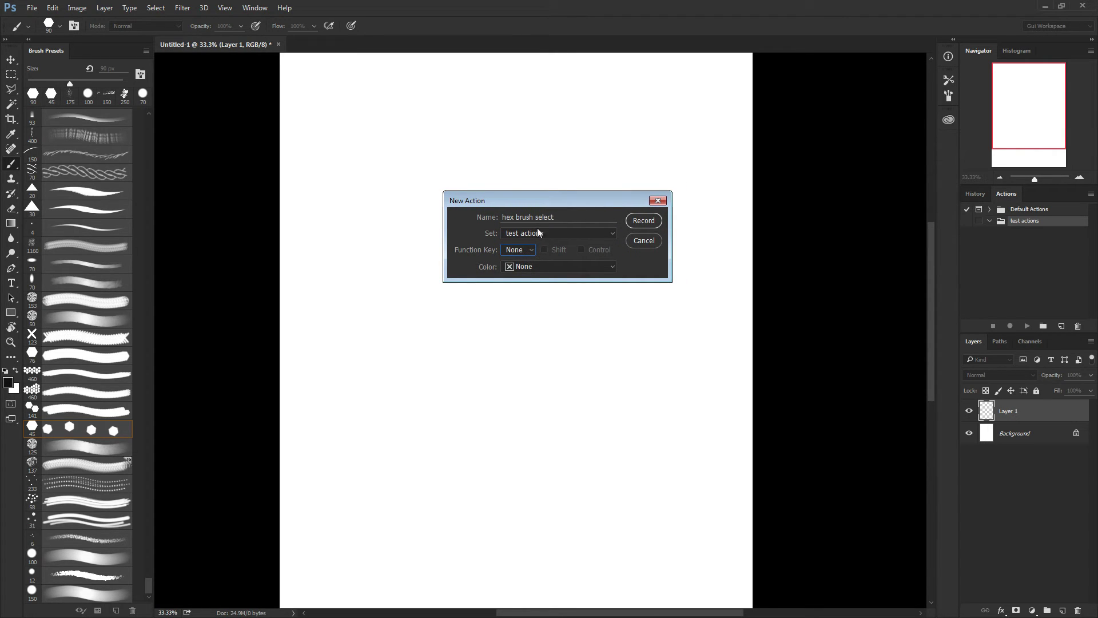
left_click(529, 251)
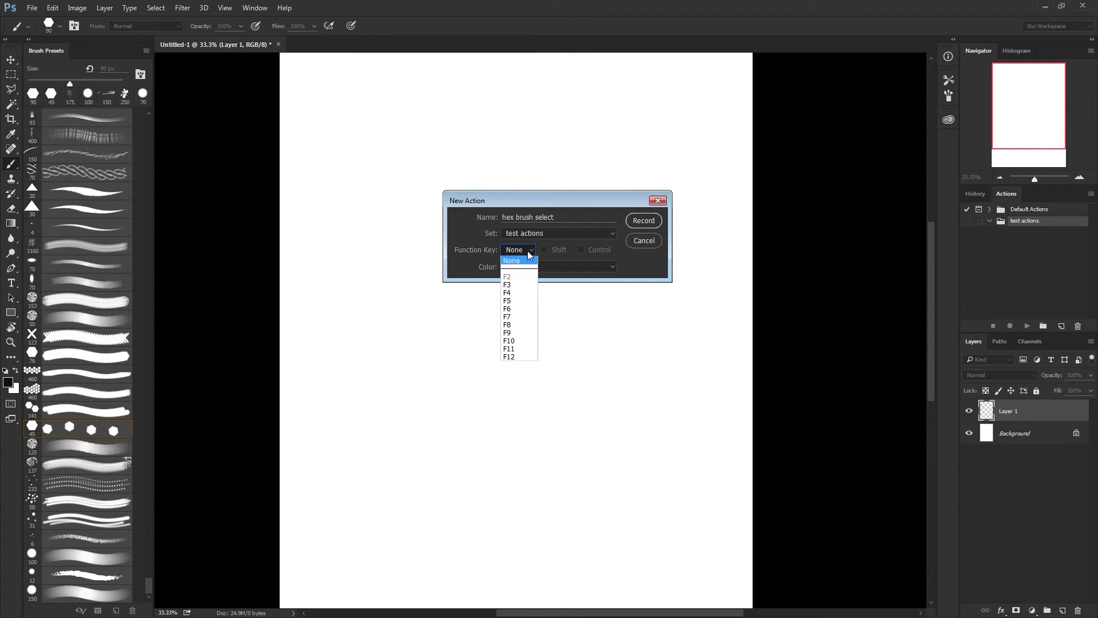
left_click(511, 285)
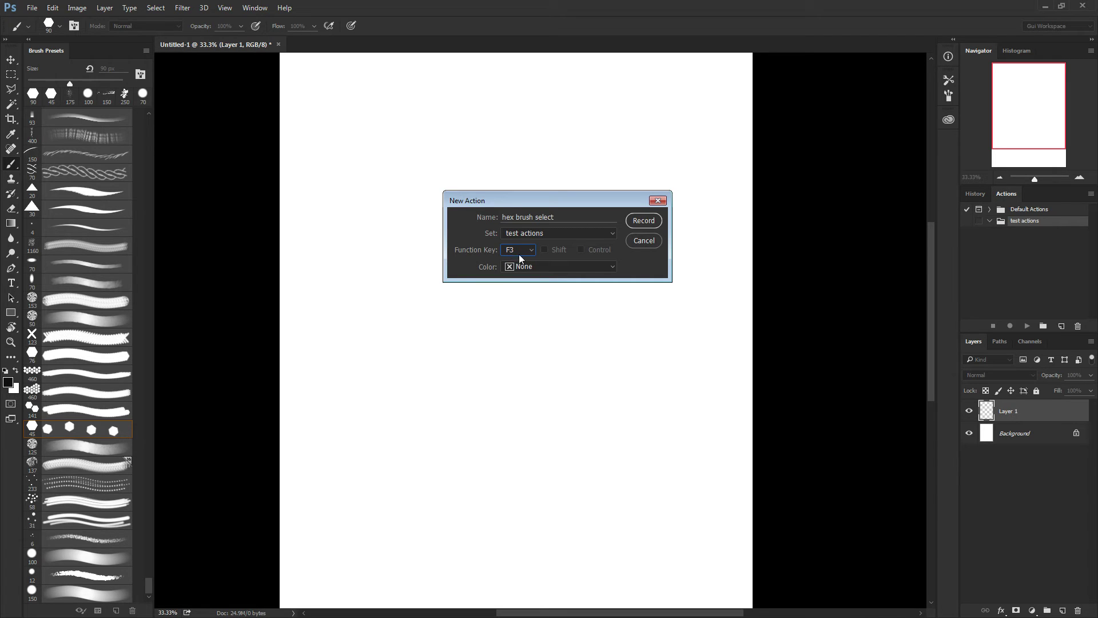
- Set the action's colour label to Red and move the dialog aside
left_click(537, 266)
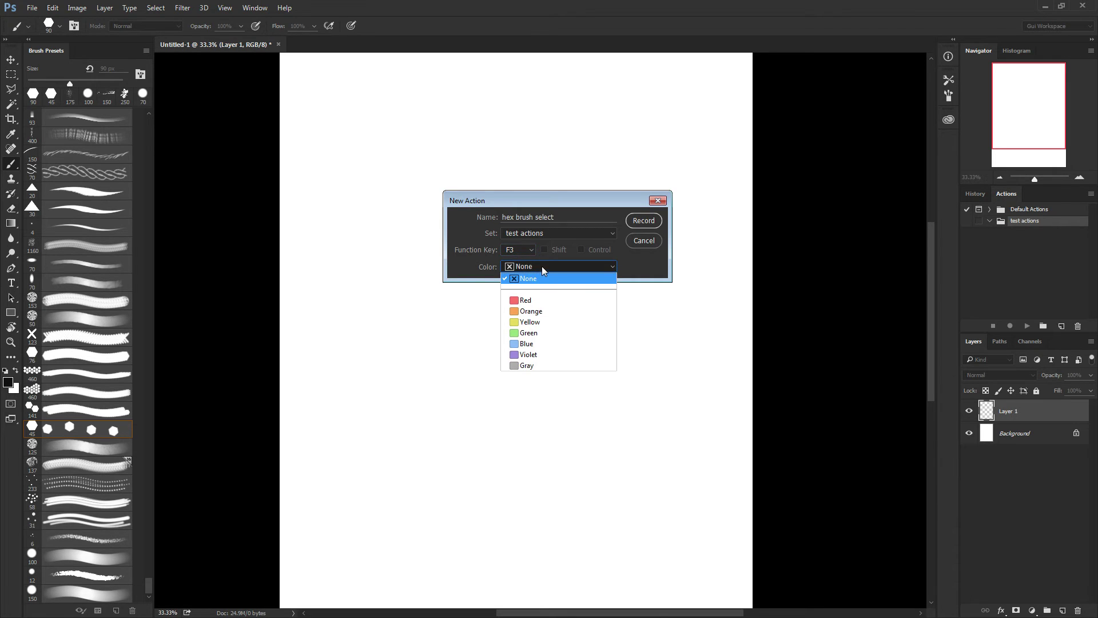
left_click(530, 304)
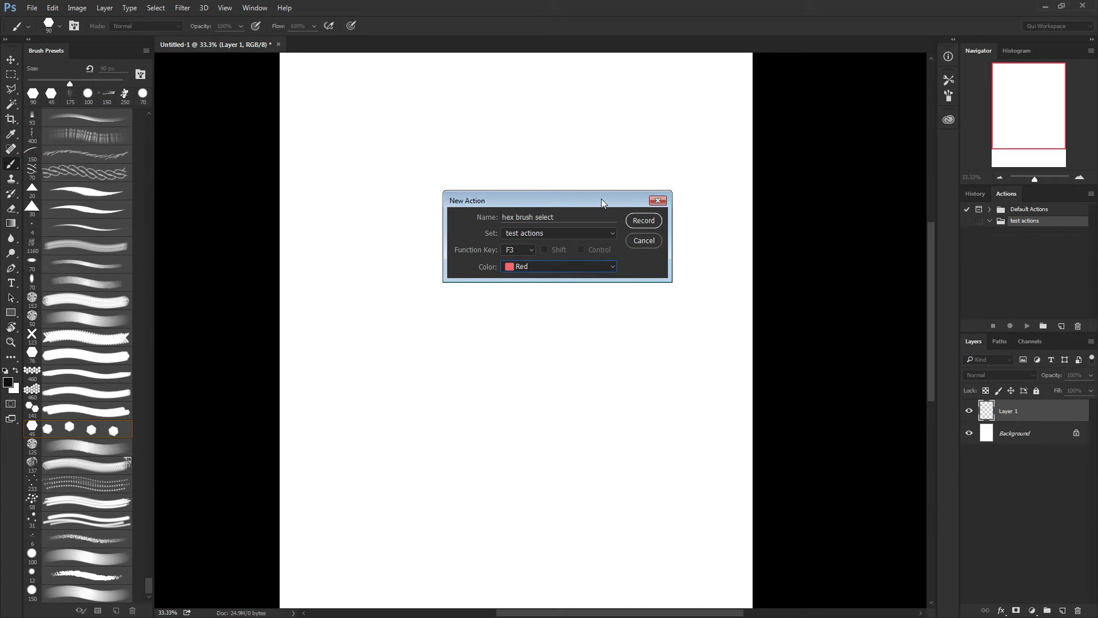
left_click_drag(602, 198, 794, 152)
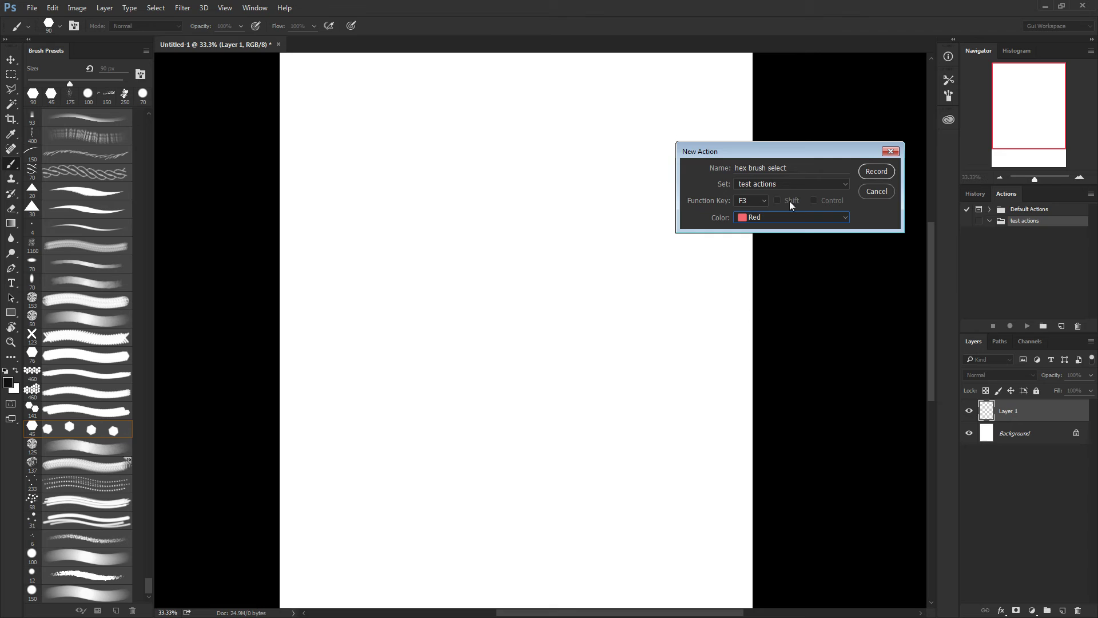
left_click_drag(843, 152, 833, 146)
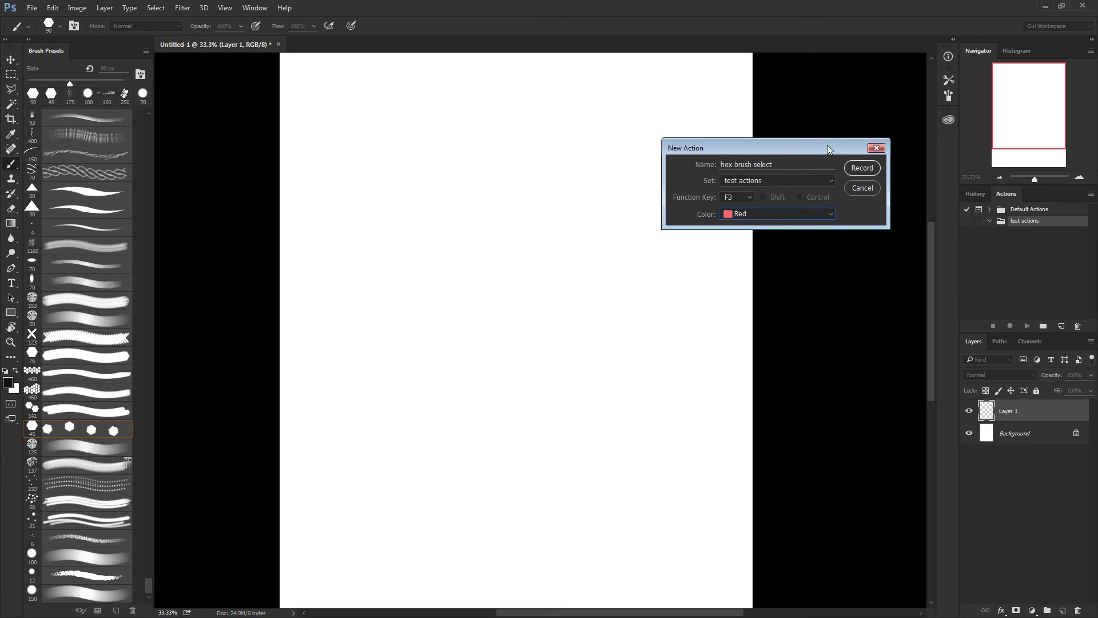
- Record selecting the 45 px hexagon preset as the only step, then stop and collapse test actions
left_click(866, 164)
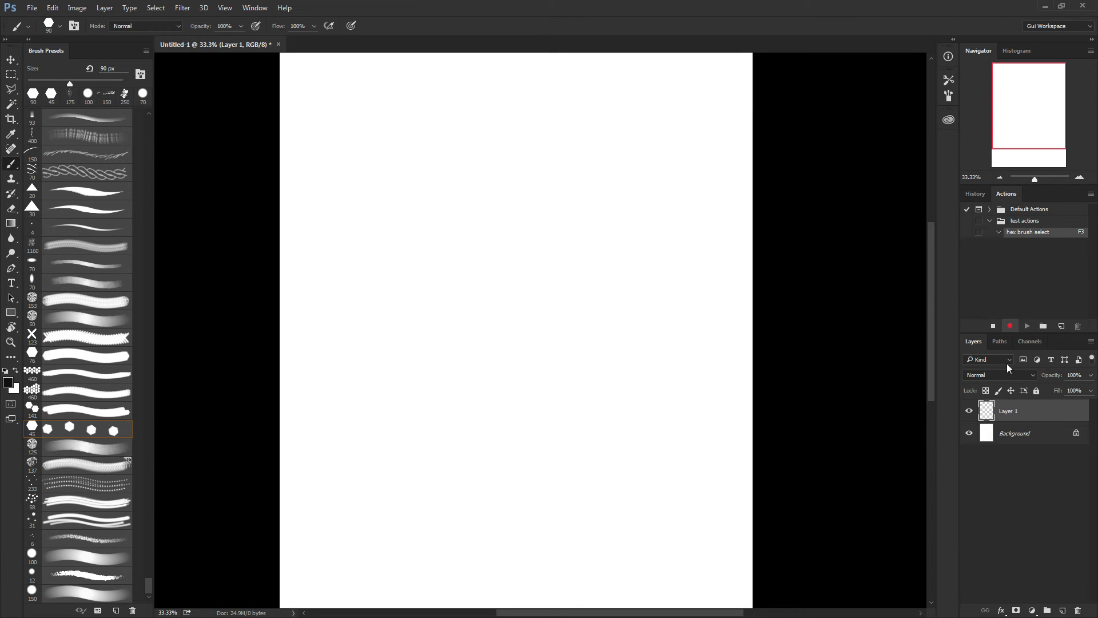
left_click(96, 432)
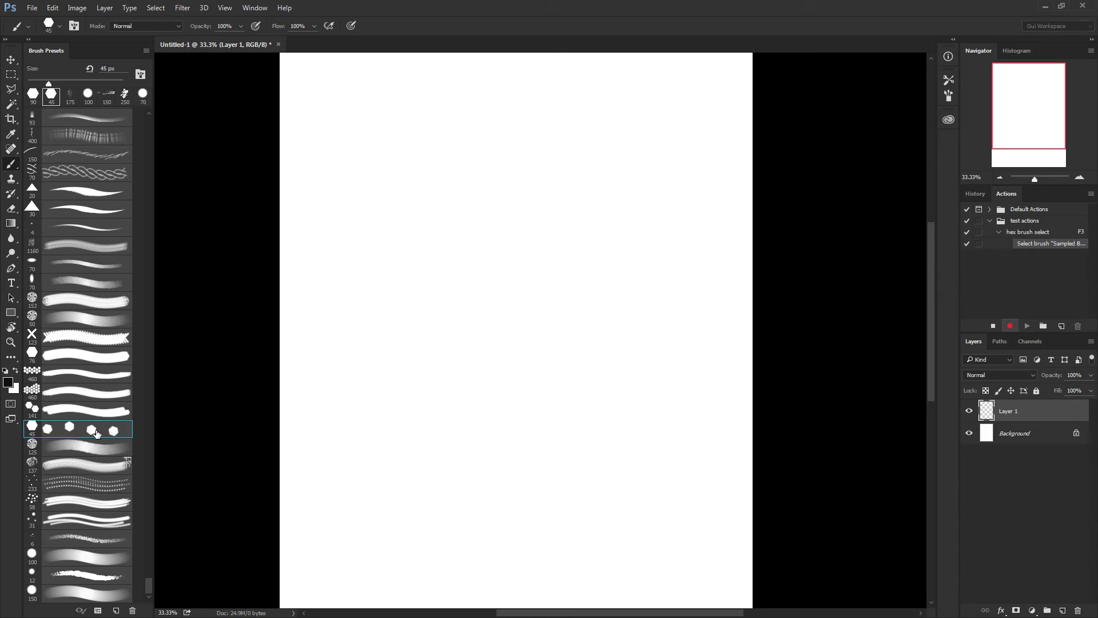
left_click(992, 326)
left_click(989, 221)
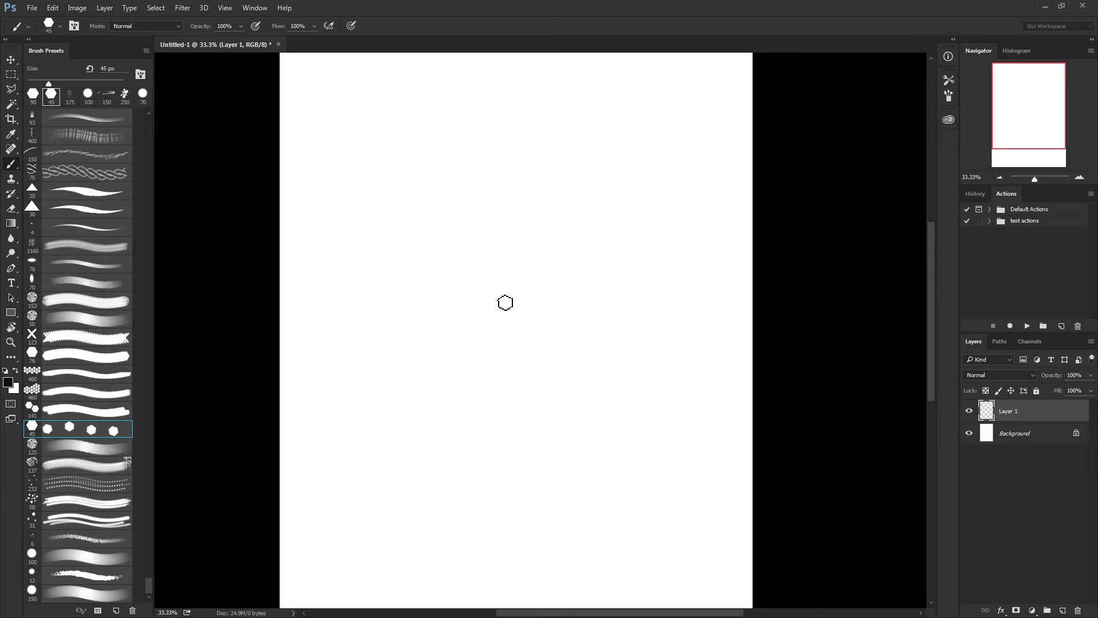
- Paint black hexagon dots via F3, then a round stroke via Shift+F3
key("shift+F3")
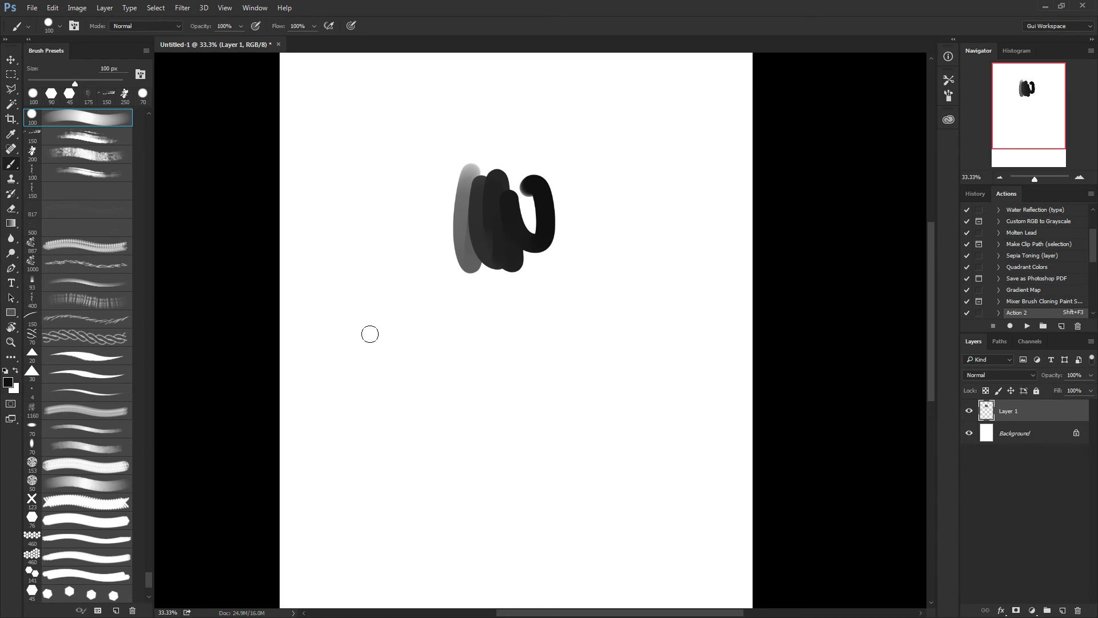
key("F3")
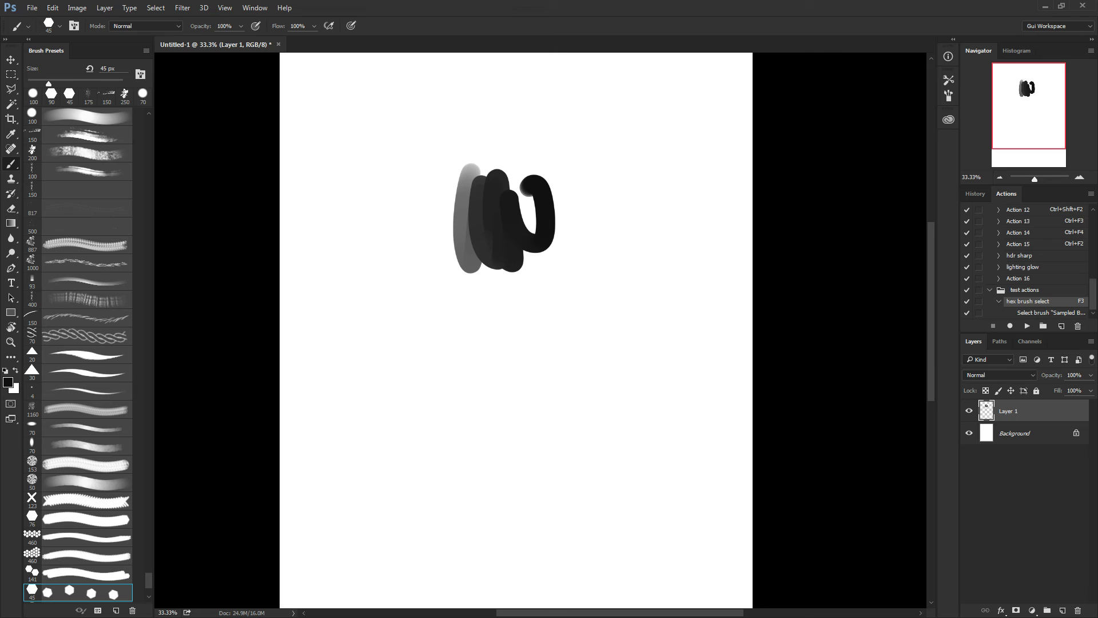
mouse_move(465, 336)
left_mouse_down()
mouse_move(476, 356)
mouse_move(489, 314)
left_mouse_up()
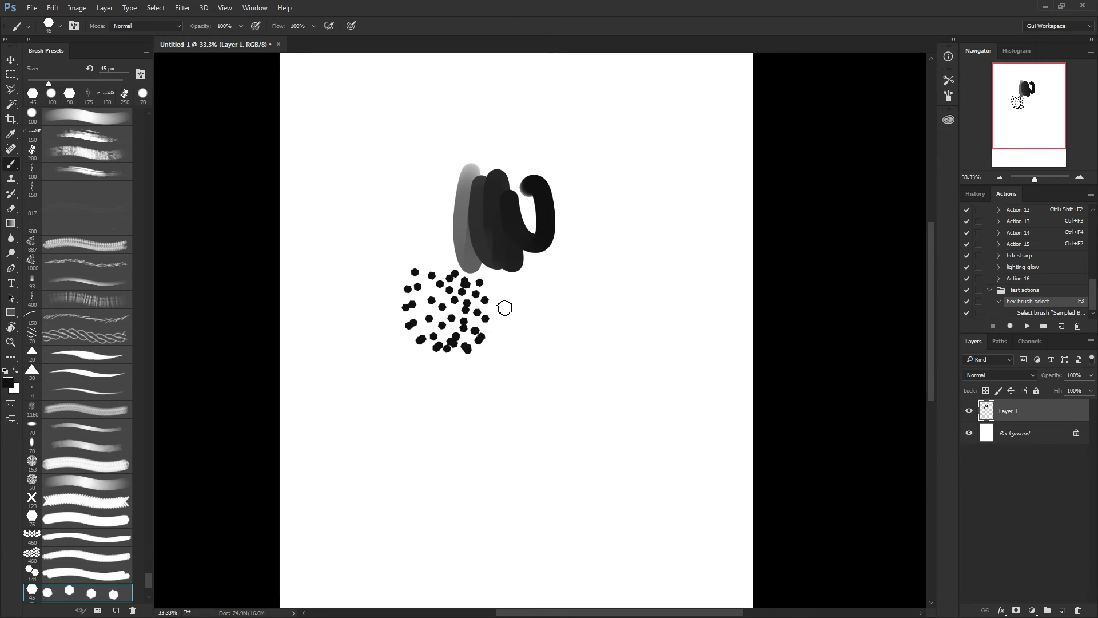
key("shift+F3")
mouse_move(512, 248)
left_mouse_down()
mouse_move(533, 343)
mouse_move(558, 306)
mouse_move(568, 326)
left_mouse_up()
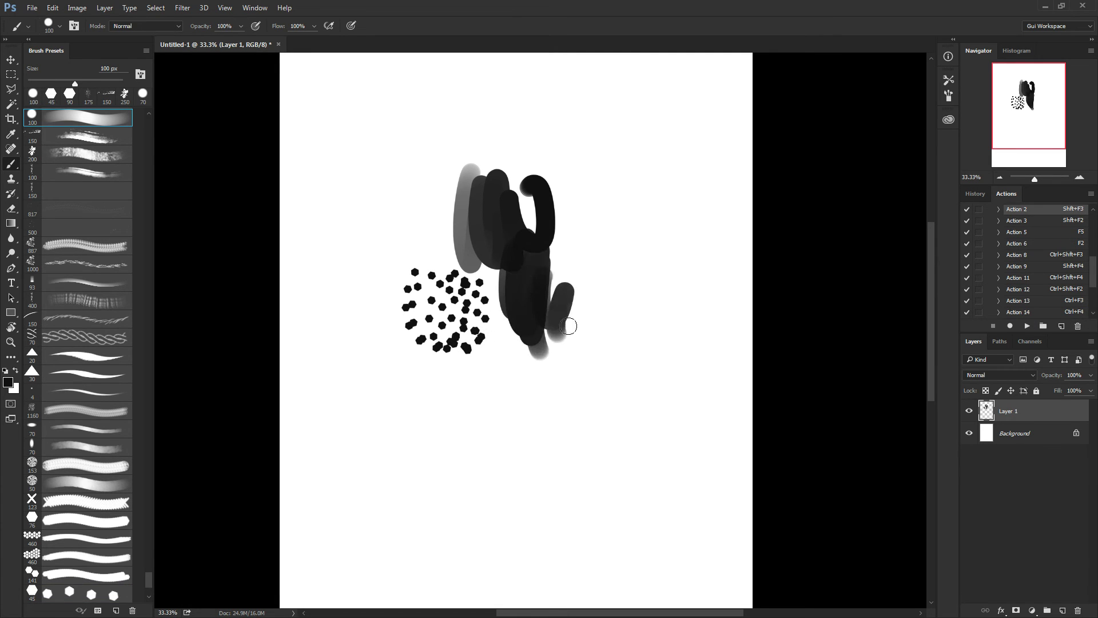
- Paint white hexagon dots, then a large black round-brush stroke over the middle
key("F3")
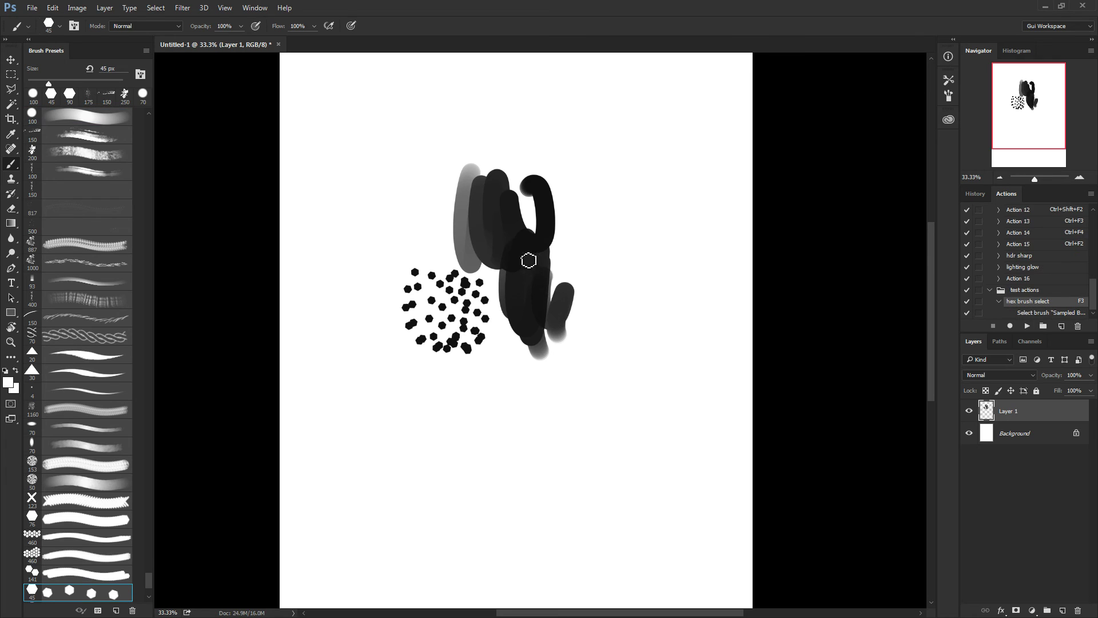
mouse_move(528, 261)
left_mouse_down()
mouse_move(489, 228)
mouse_move(527, 224)
mouse_move(521, 262)
mouse_move(552, 259)
mouse_move(536, 273)
mouse_move(526, 259)
mouse_move(521, 290)
mouse_move(506, 268)
left_mouse_up()
key("shift+F3")
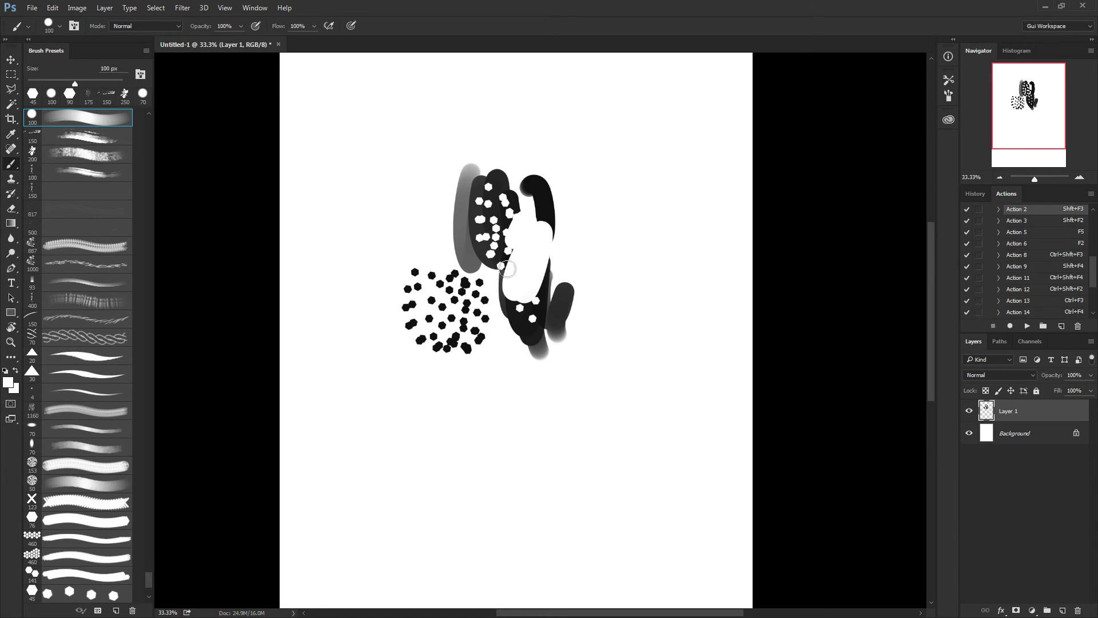
key("x")
mouse_move(546, 197)
left_mouse_down()
mouse_move(517, 297)
mouse_move(497, 241)
mouse_move(468, 239)
mouse_move(458, 273)
left_mouse_up()
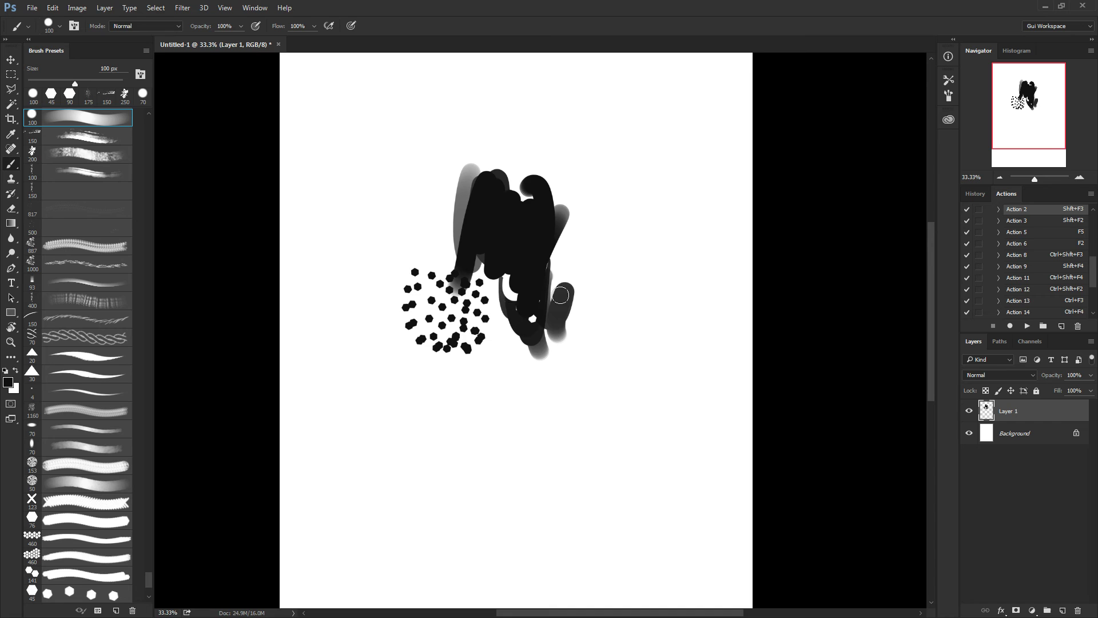
left_click_drag(1092, 267, 1091, 227)
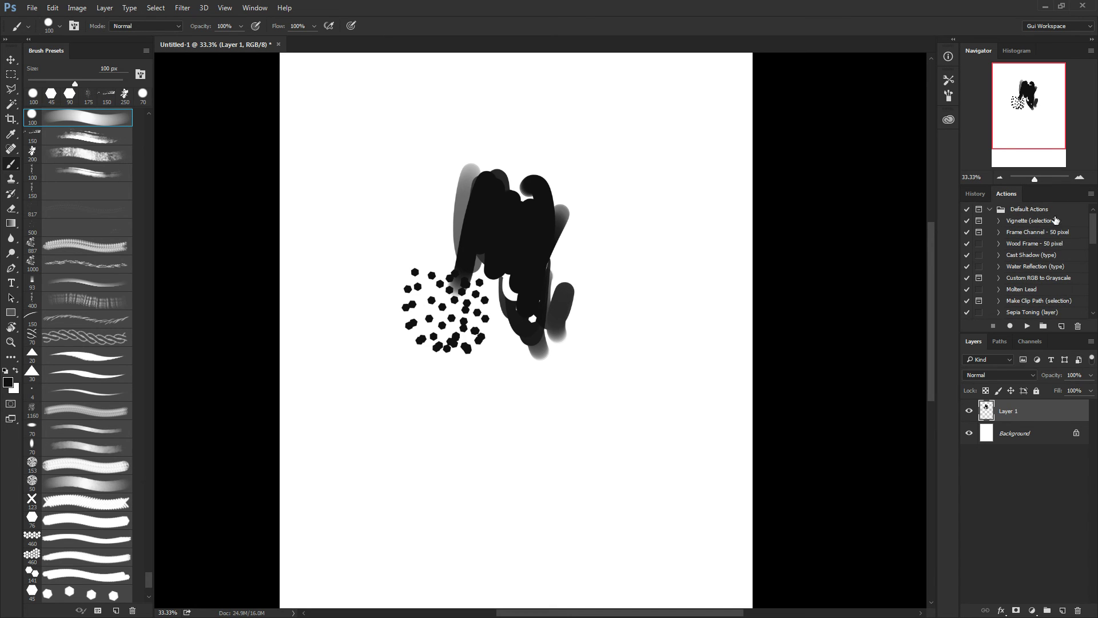
- Select Action 5 and expand it to reveal its Flip first document step
scroll(1093, 252, "down", 1)
scroll(1093, 252, "down", 3)
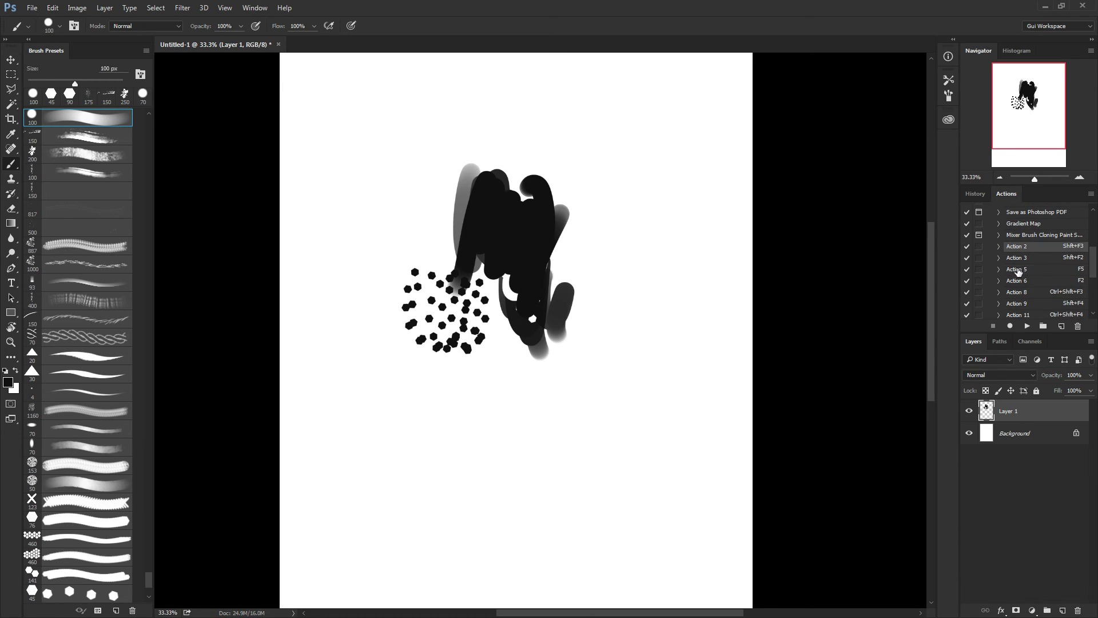
left_click(1018, 270)
left_click(999, 268)
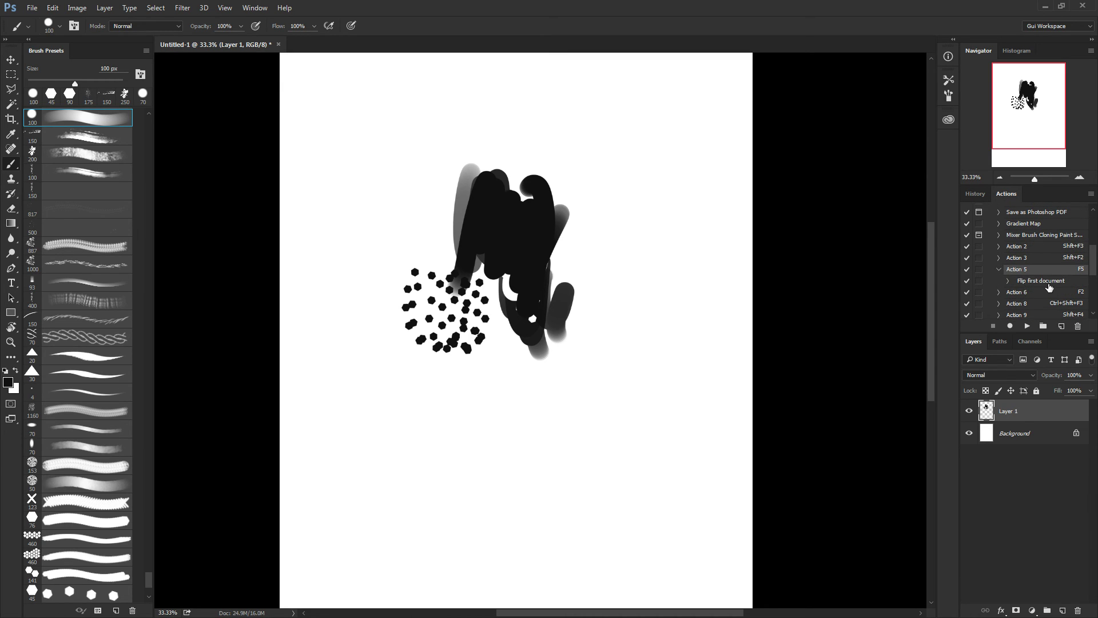
scroll(1093, 277, "down", 1)
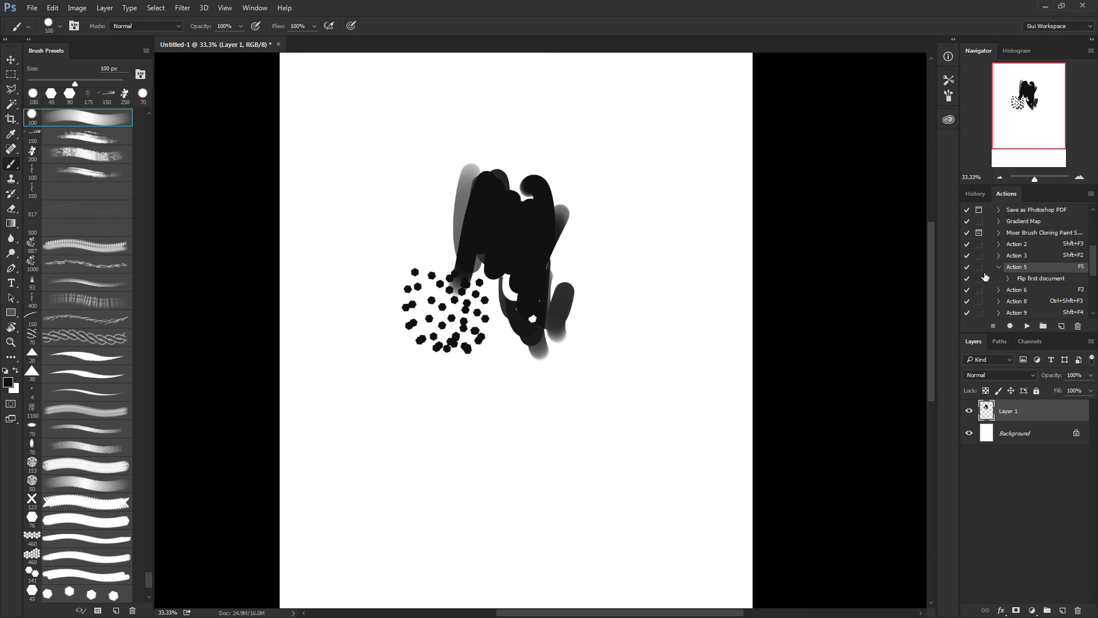
- Dab a faint grey spot beside the strokes, then flip the canvas horizontally four times with F5
left_click(586, 309)
key("F5")
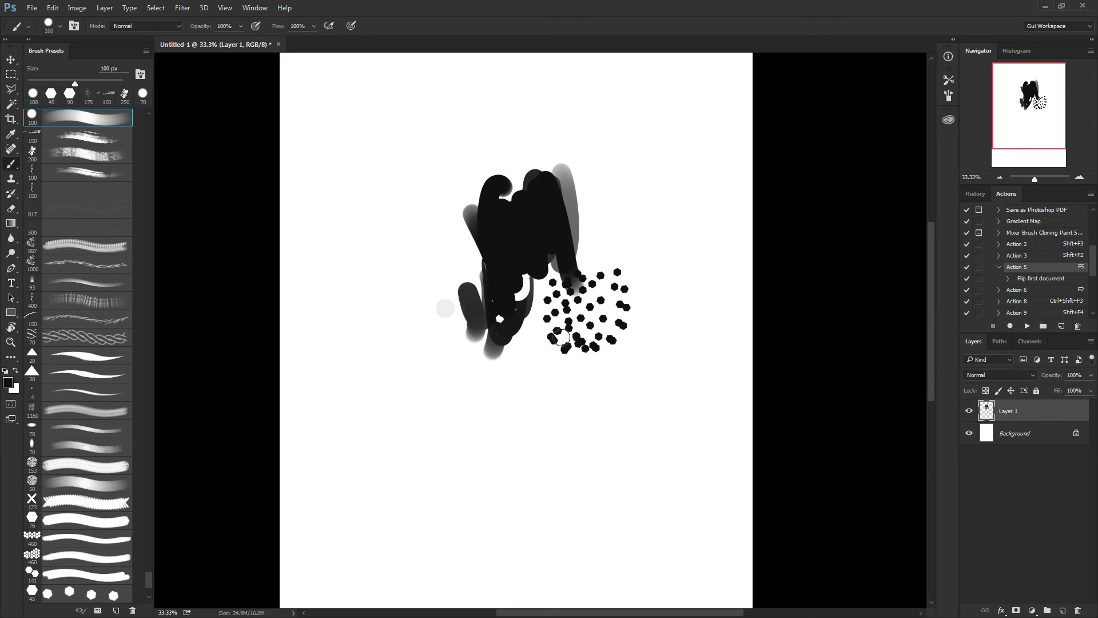
key("F5")
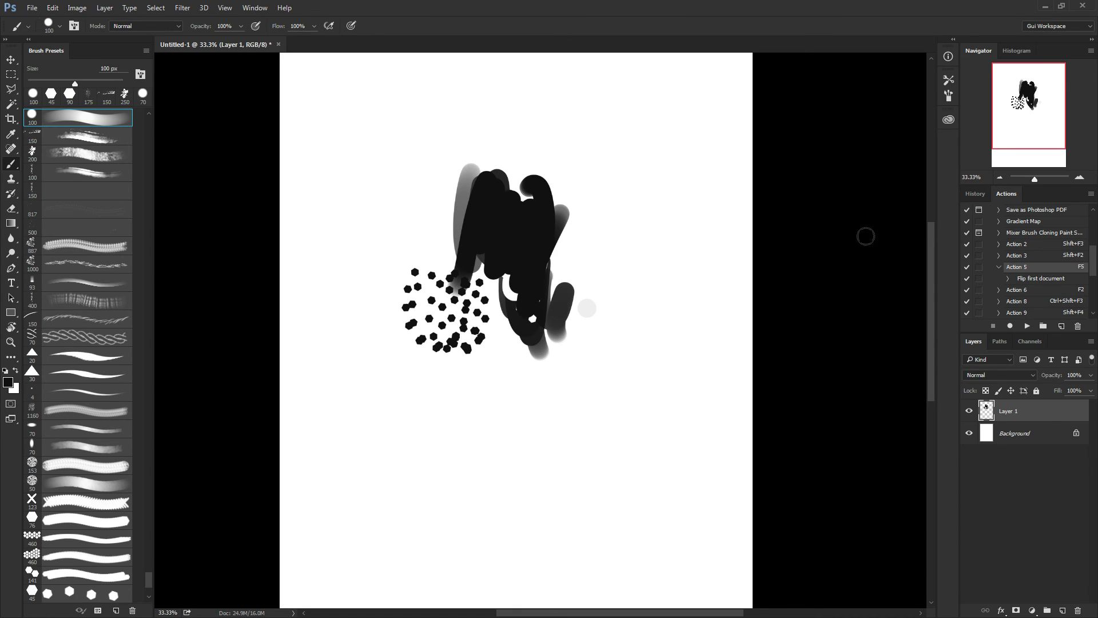
key("F5")
key("F5")
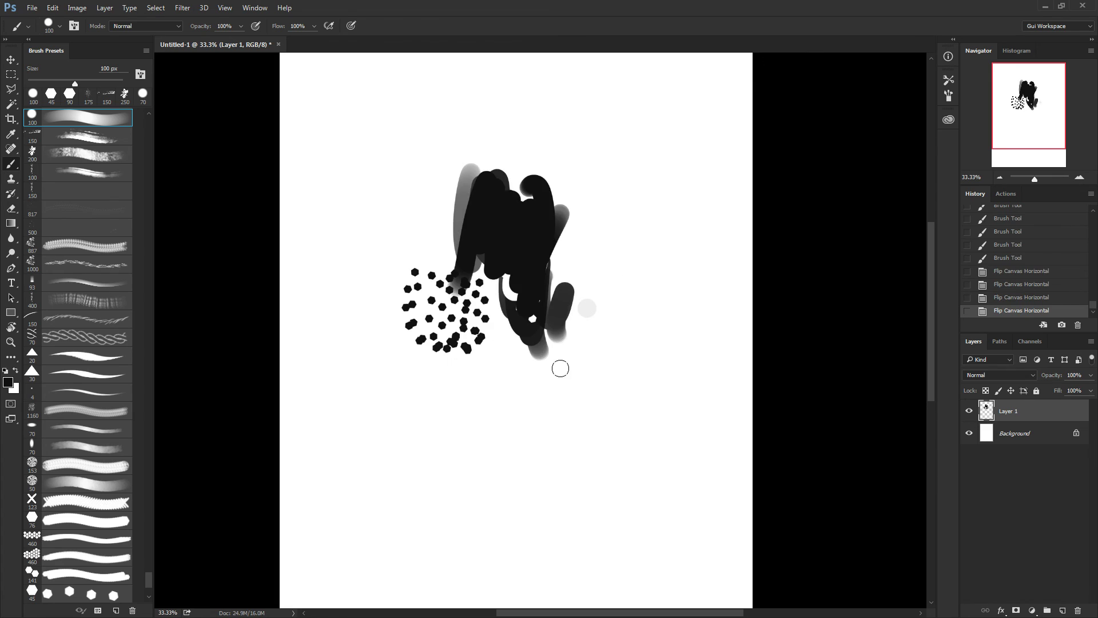
key("F5")
key("F5")
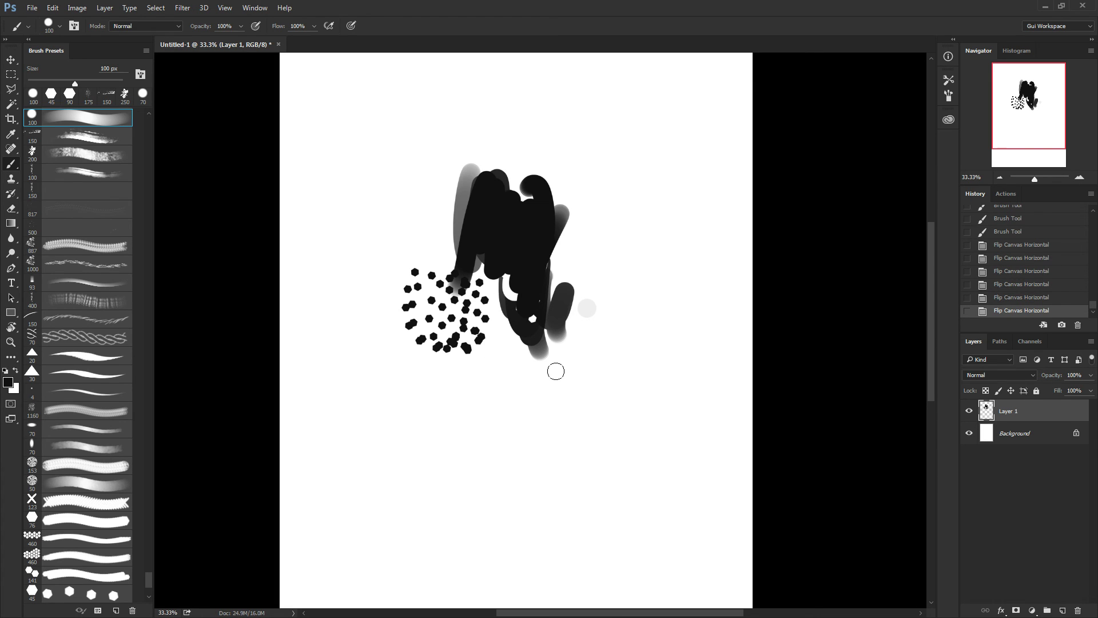